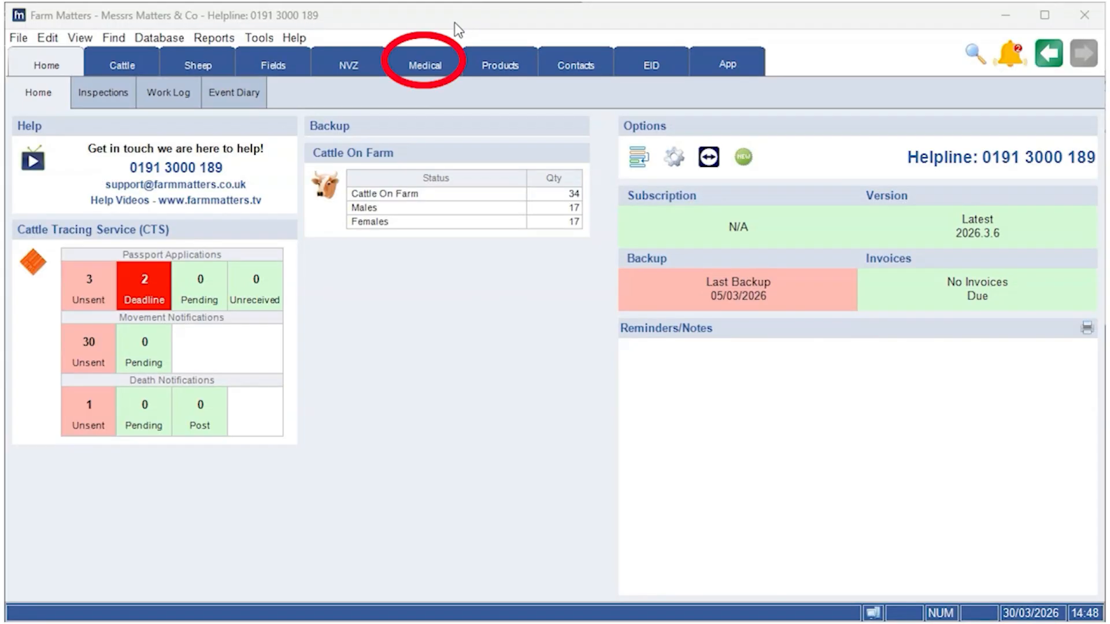
Step: Open the miscellaneous treatments in the medical section and start adding a Standard Treatment
{"action": "left_click", "coordinate": [435, 58]}
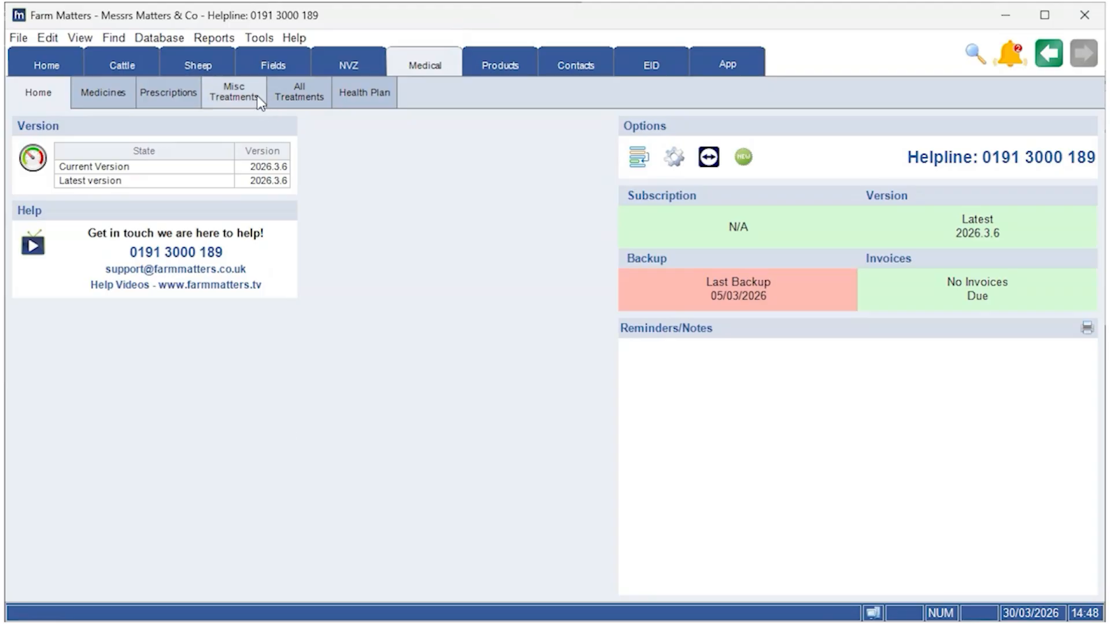
{"action": "left_click", "coordinate": [234, 93]}
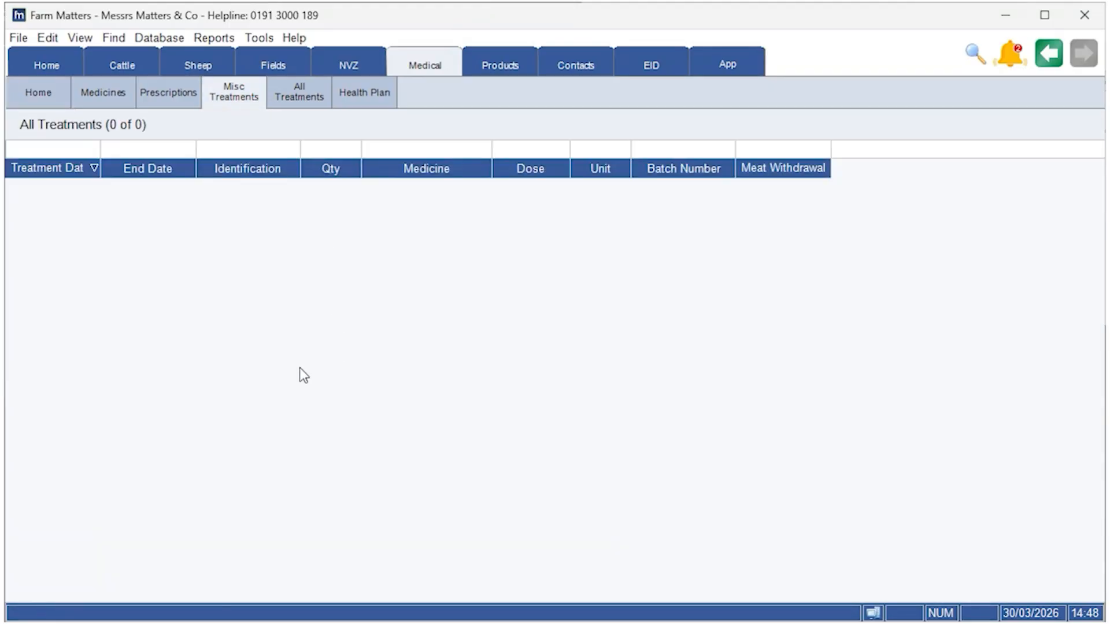
{"action": "right_click", "coordinate": [173, 261]}
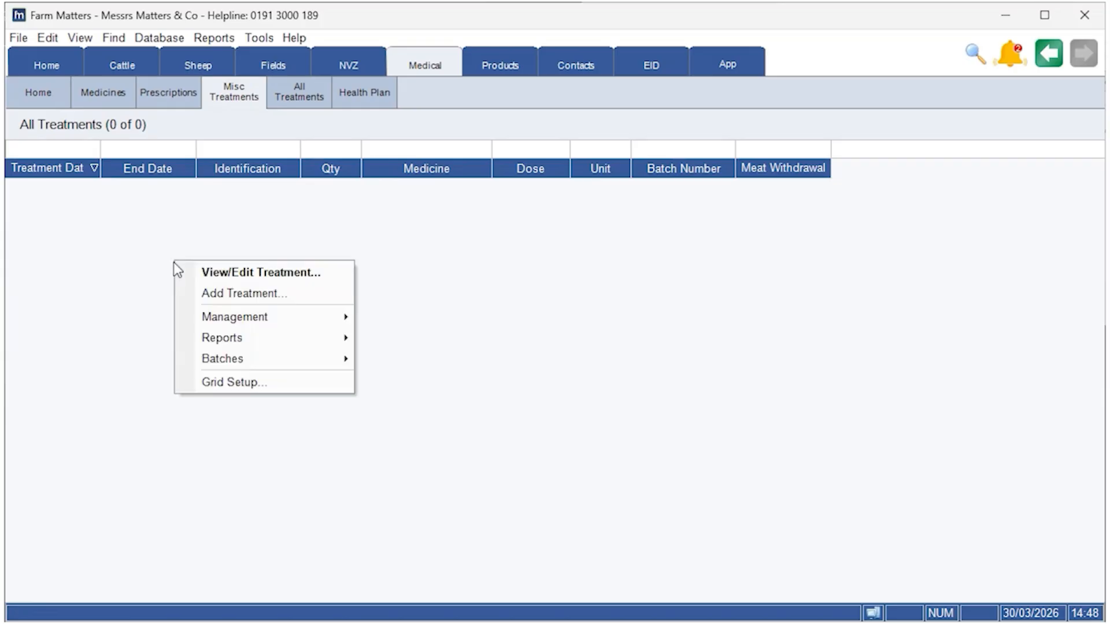
{"action": "left_click", "coordinate": [253, 295]}
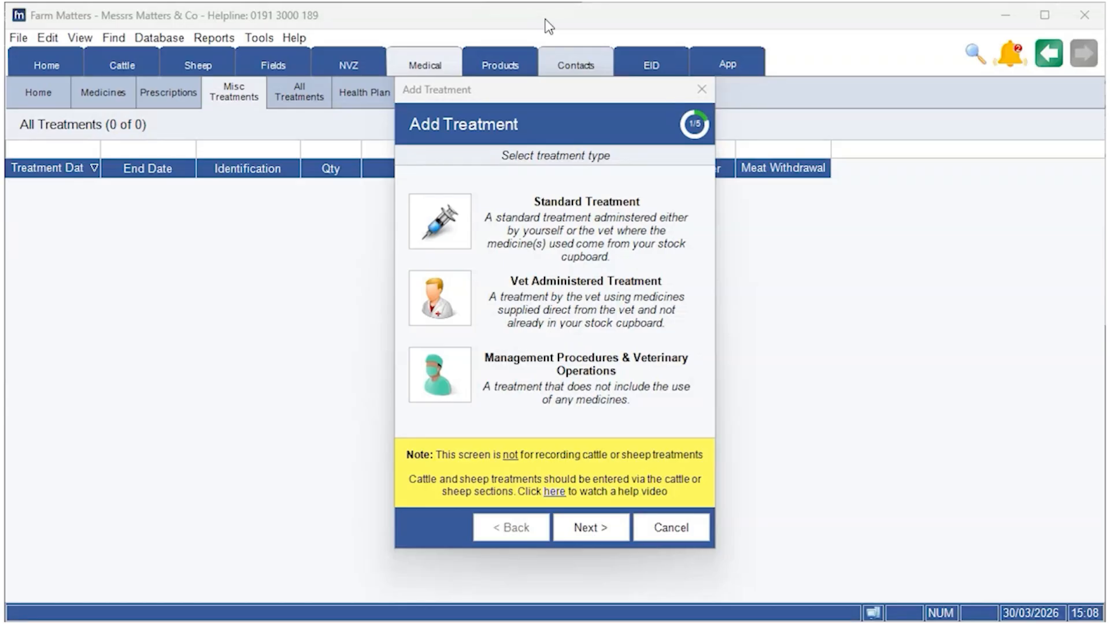
{"action": "double_click", "coordinate": [463, 228]}
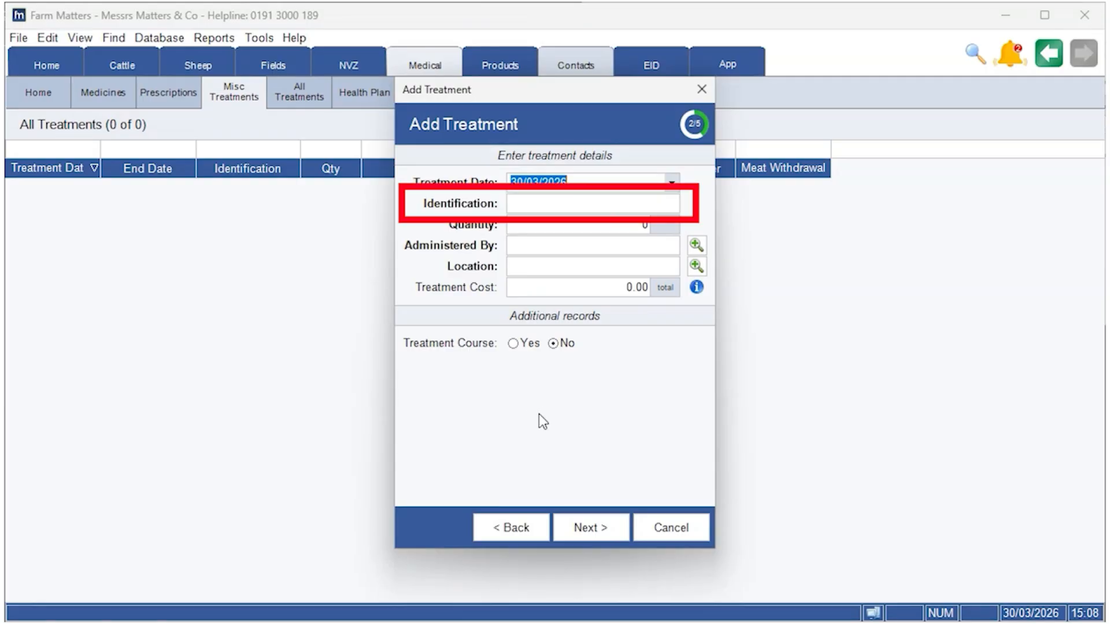
Step: Enter the treatment details: identification Max - Dog, quantity 1, the person administering it, and location Matters Farm, and continue to the medicines
{"action": "left_click", "coordinate": [534, 205]}
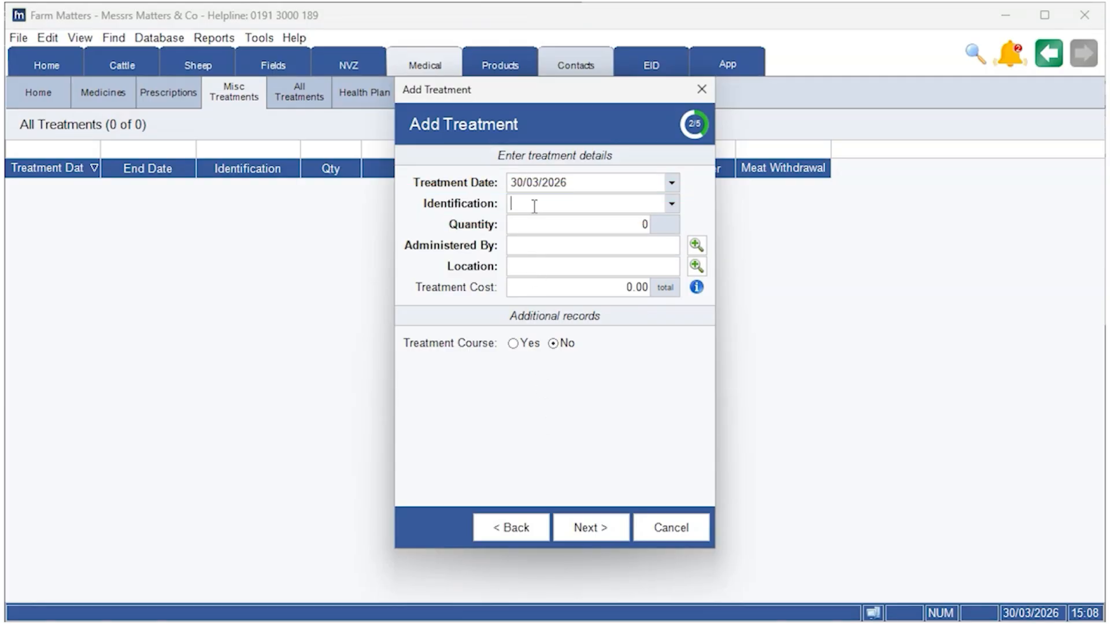
{"action": "type", "text": "Max - Dog"}
{"action": "left_click", "coordinate": [624, 224]}
{"action": "type", "text": "1"}
{"action": "left_click", "coordinate": [610, 250]}
{"action": "left_click", "coordinate": [589, 265]}
{"action": "left_click", "coordinate": [581, 272]}
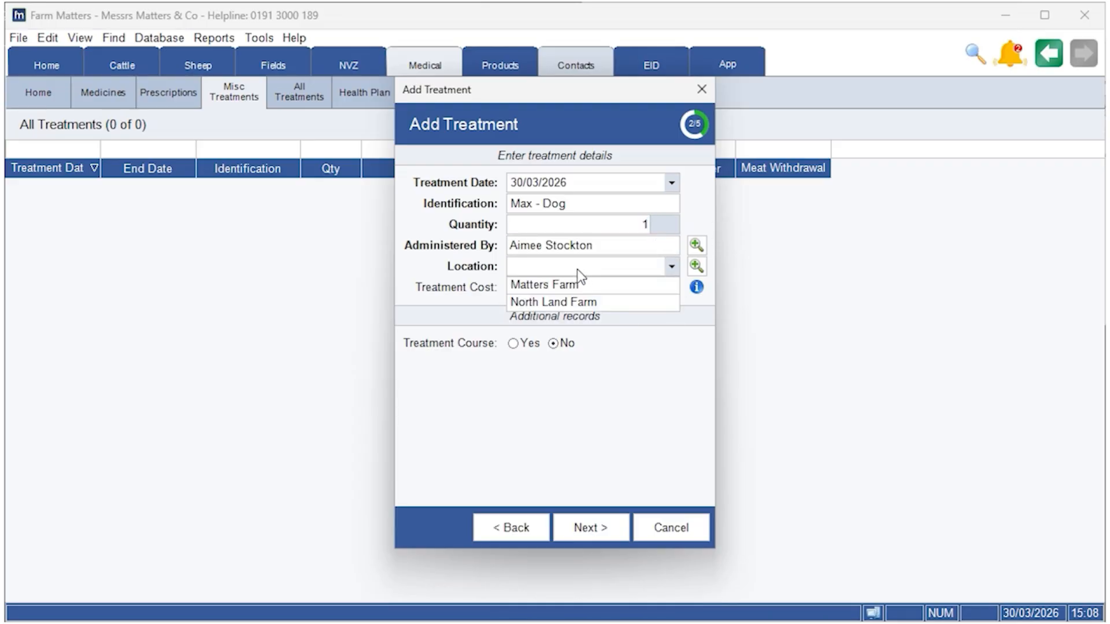
{"action": "left_click", "coordinate": [573, 282]}
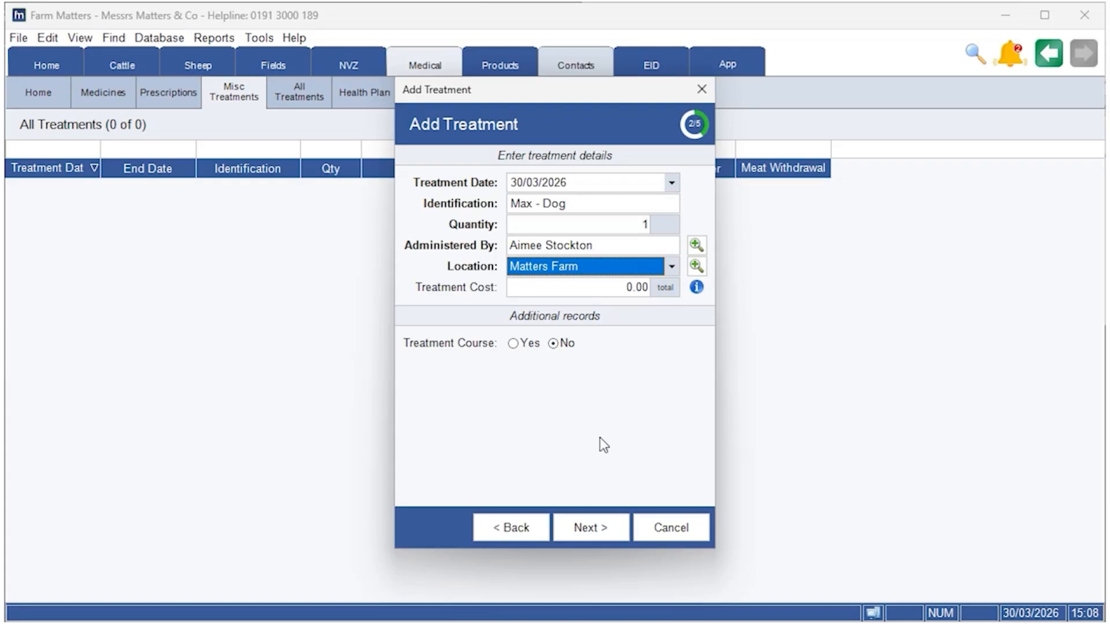
{"action": "left_click", "coordinate": [596, 527]}
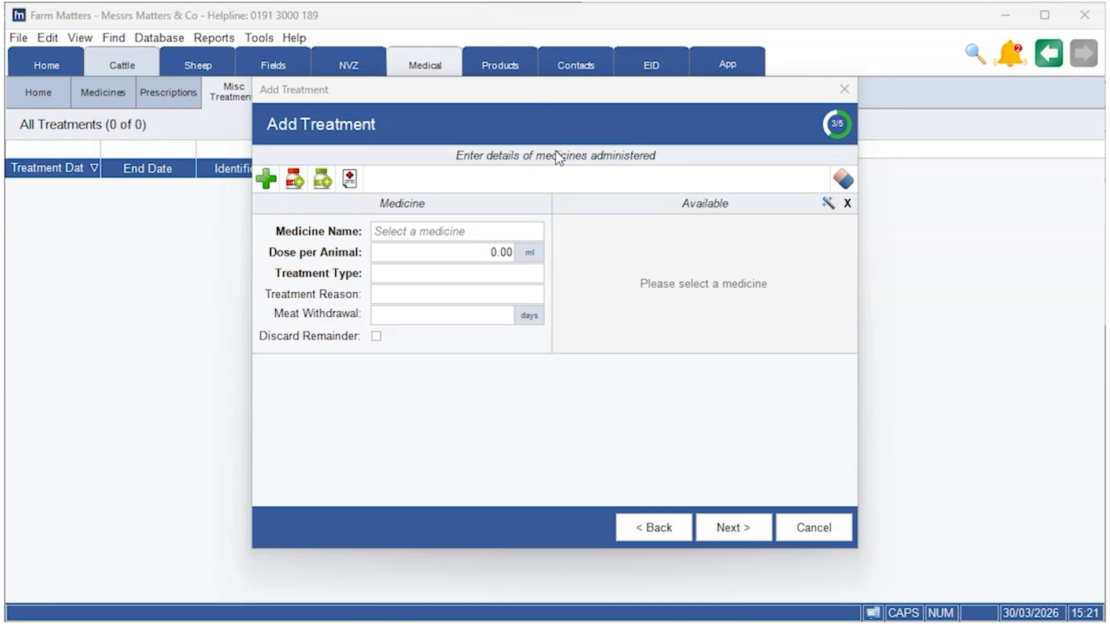
Step: Record RheumaCox 227 mg as the medicine with a dose of 1 unit, treatment type Treatment and reason Fluke
{"action": "left_click", "coordinate": [498, 231]}
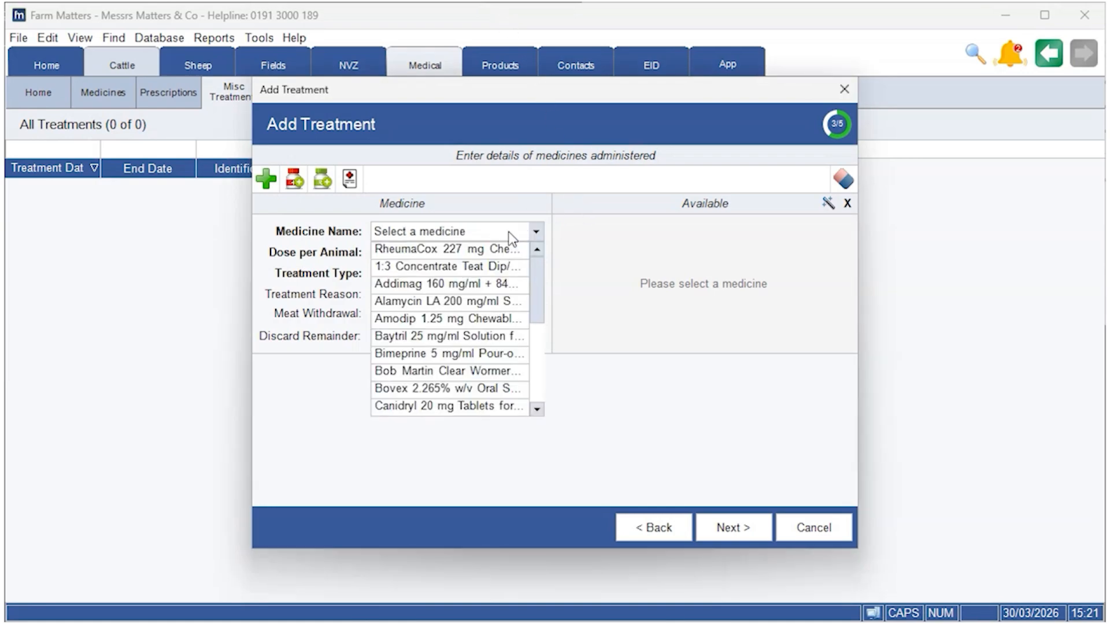
{"action": "left_click", "coordinate": [480, 250]}
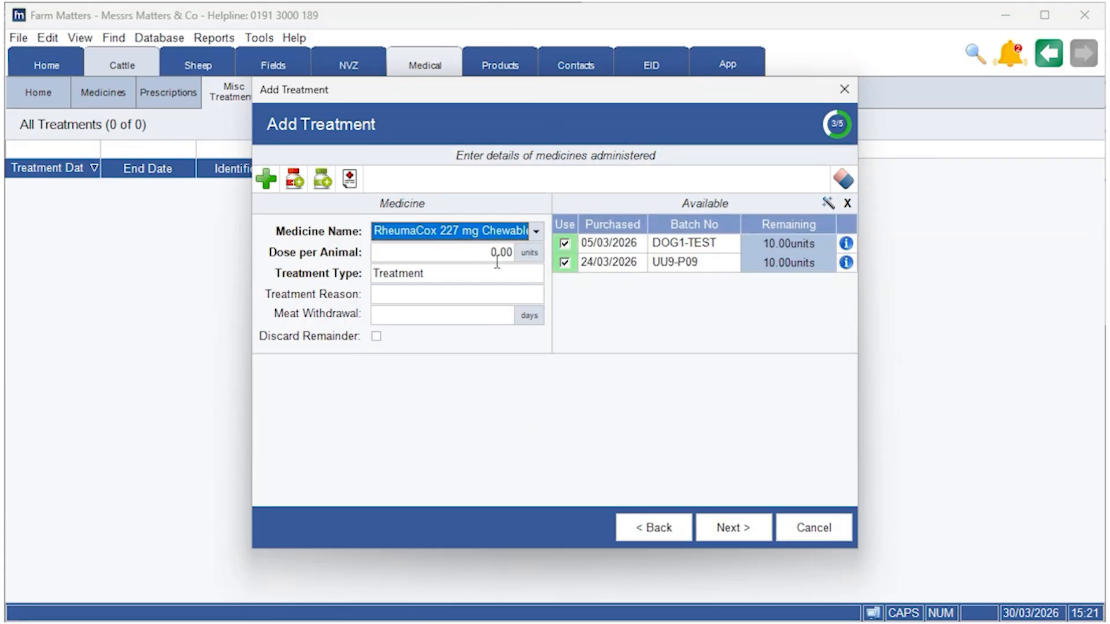
{"action": "type", "text": "1"}
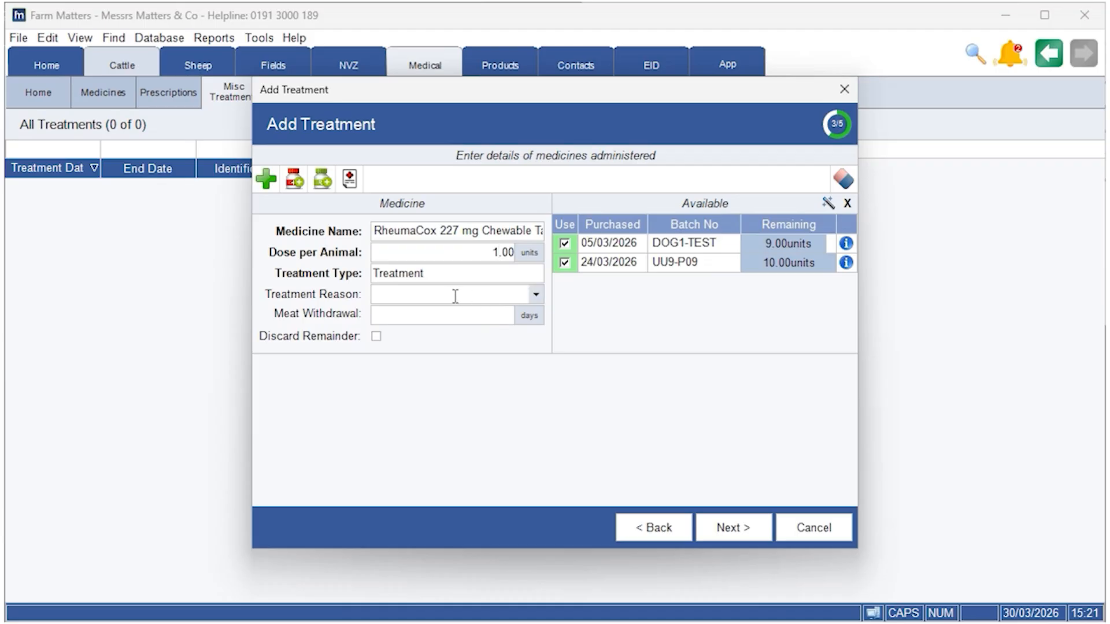
{"action": "left_click", "coordinate": [532, 276]}
{"action": "left_click", "coordinate": [542, 291]}
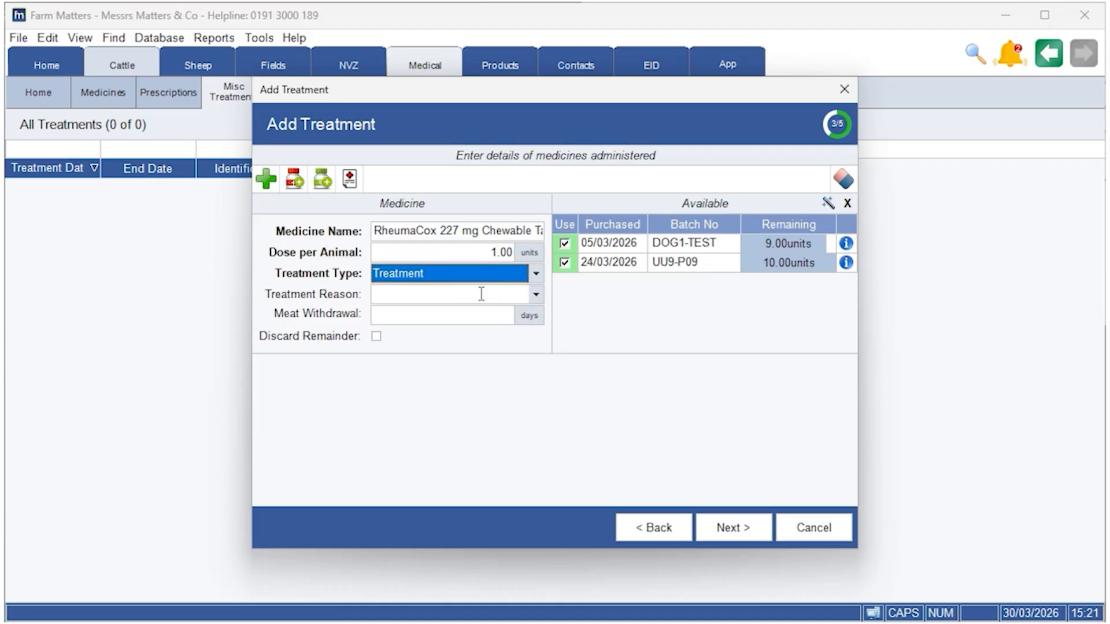
{"action": "left_click", "coordinate": [542, 296]}
{"action": "left_click", "coordinate": [440, 314]}
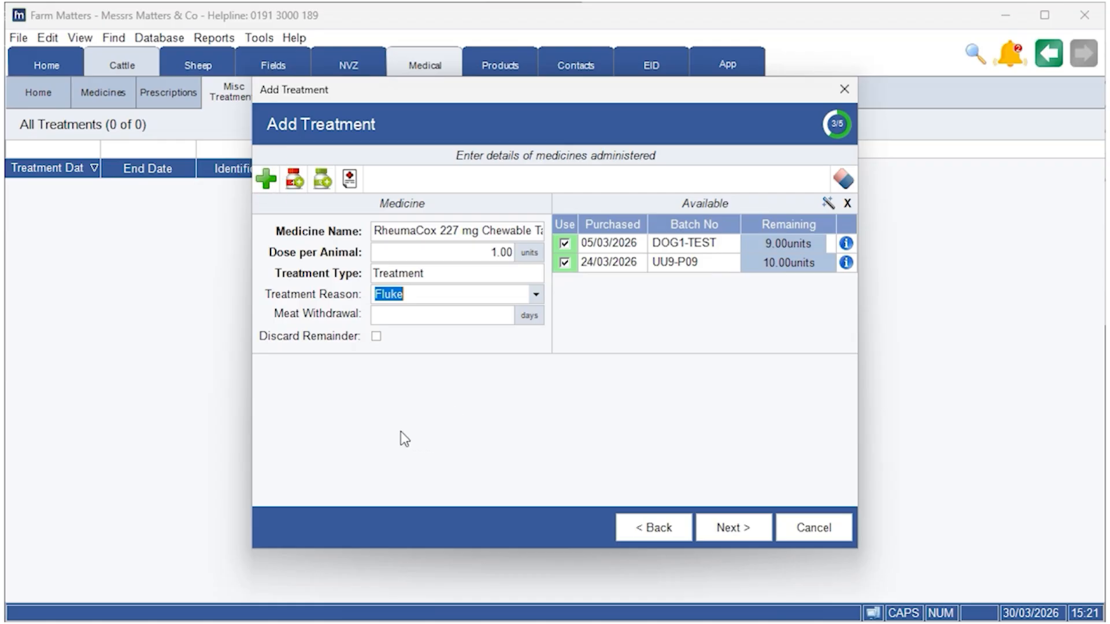
Step: Add a second blank medicine entry to the treatment and remove it again
{"action": "left_click", "coordinate": [266, 180]}
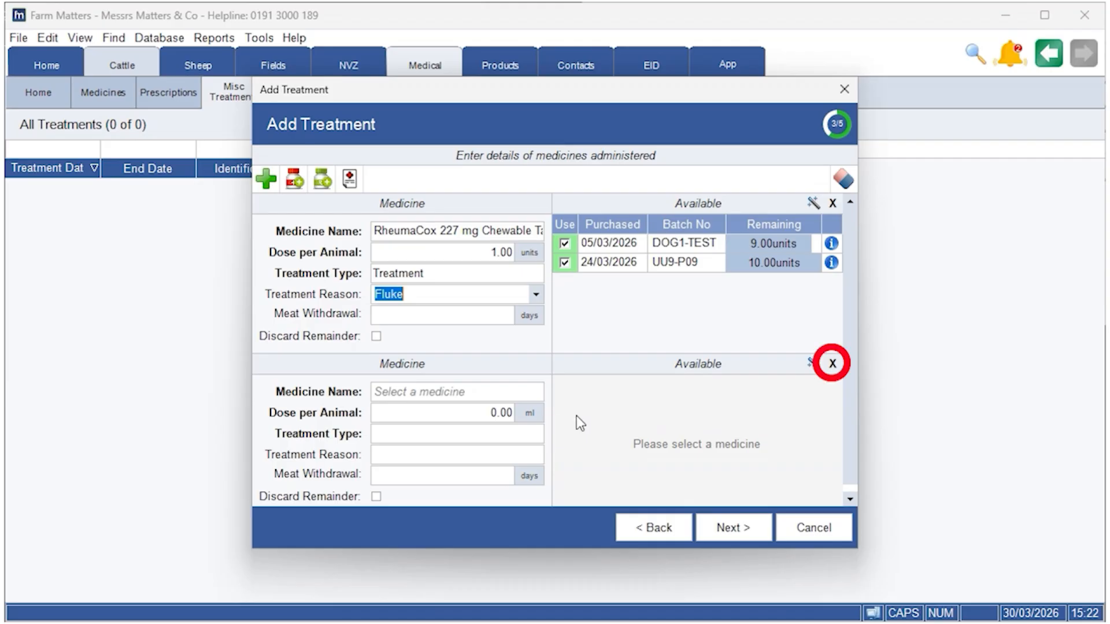
{"action": "left_click", "coordinate": [833, 363]}
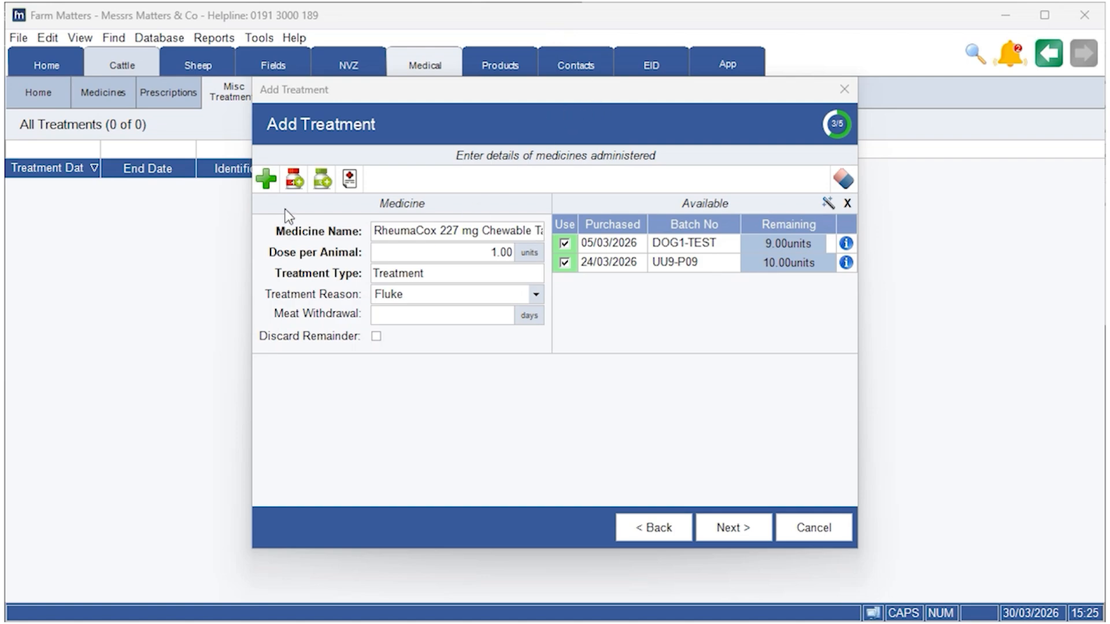
Step: Start a medicine purchase from within the treatment, search for TRAMAD and select Tramadog 50 mg Tablet for Dogs
{"action": "left_click", "coordinate": [292, 182]}
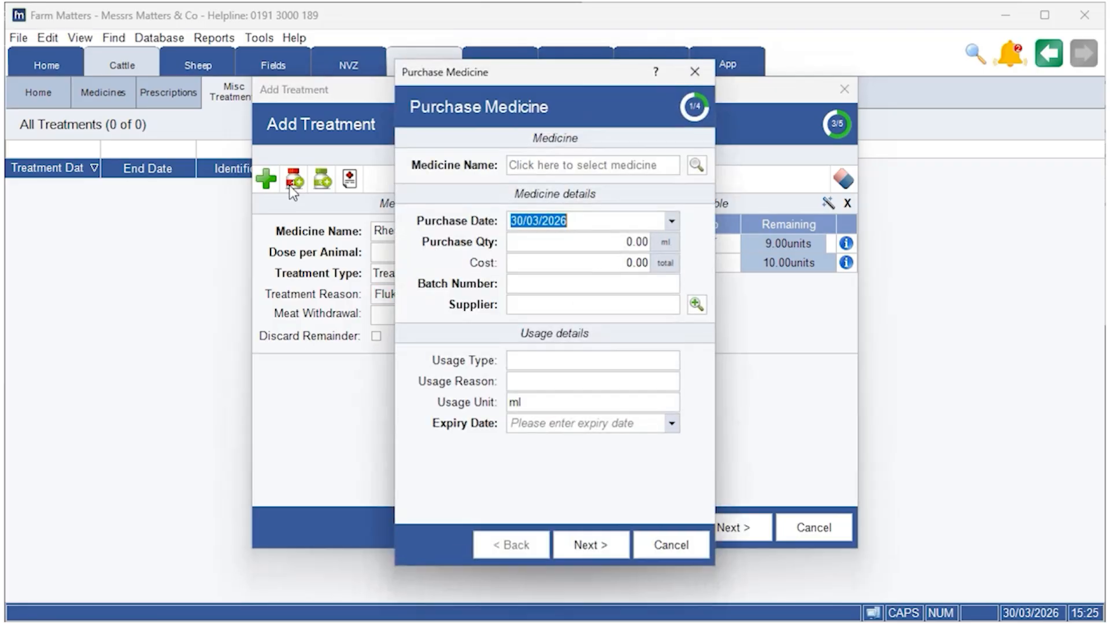
{"action": "left_click", "coordinate": [632, 173]}
{"action": "type", "text": "TRAMAD"}
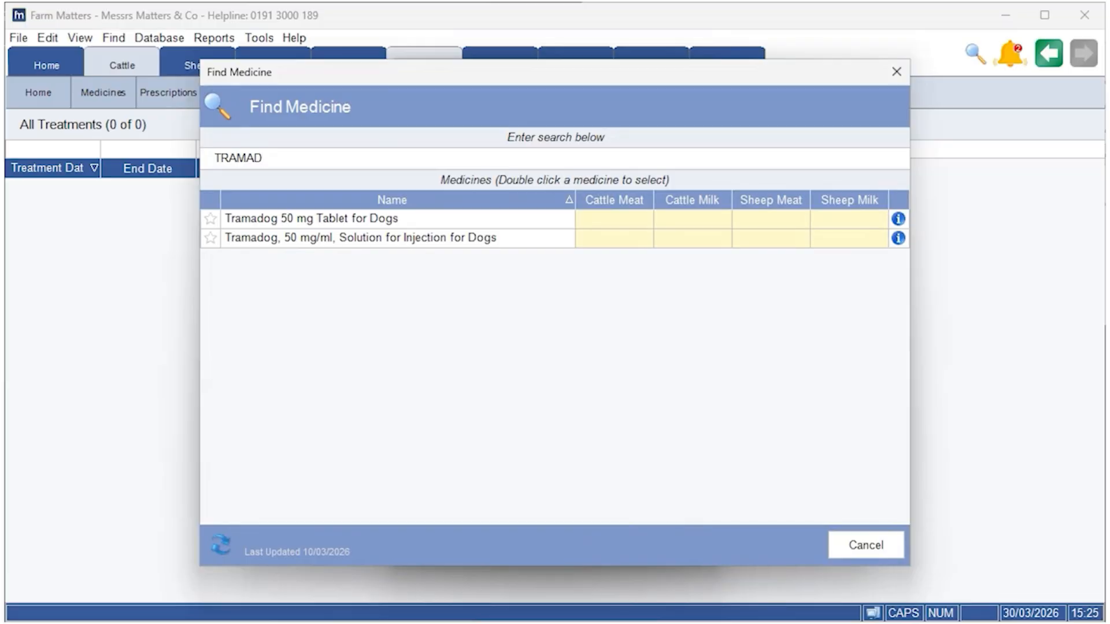
{"action": "double_click", "coordinate": [350, 221]}
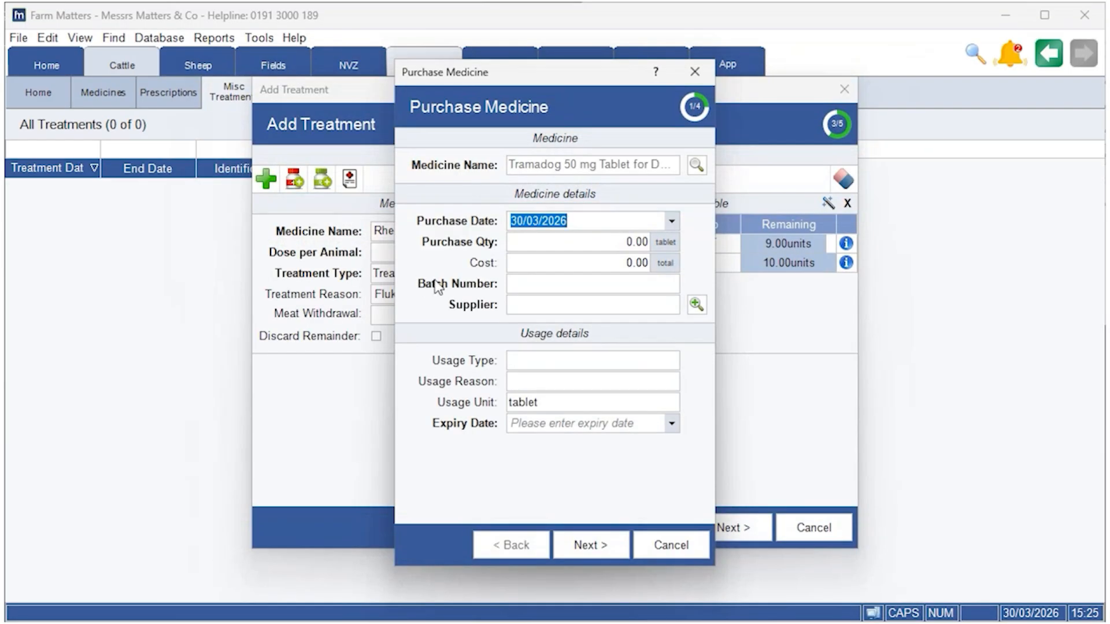
Step: Enter the purchase details: quantity 10 tablets, total cost 15, batch number sgt55-9 and supplier Vet Supplies Ltd
{"action": "left_click", "coordinate": [625, 242]}
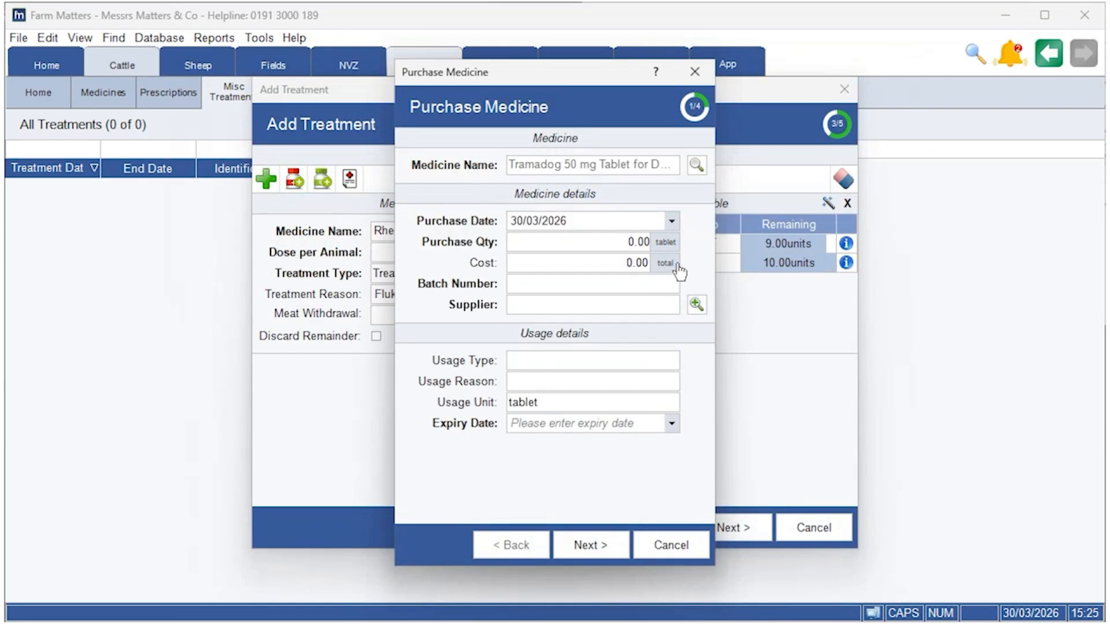
{"action": "type", "text": "1"}
{"action": "left_click", "coordinate": [636, 263]}
{"action": "type", "text": "15"}
{"action": "key", "text": "Caps_Lock"}
{"action": "left_click", "coordinate": [648, 286]}
{"action": "type", "text": "sgt55"}
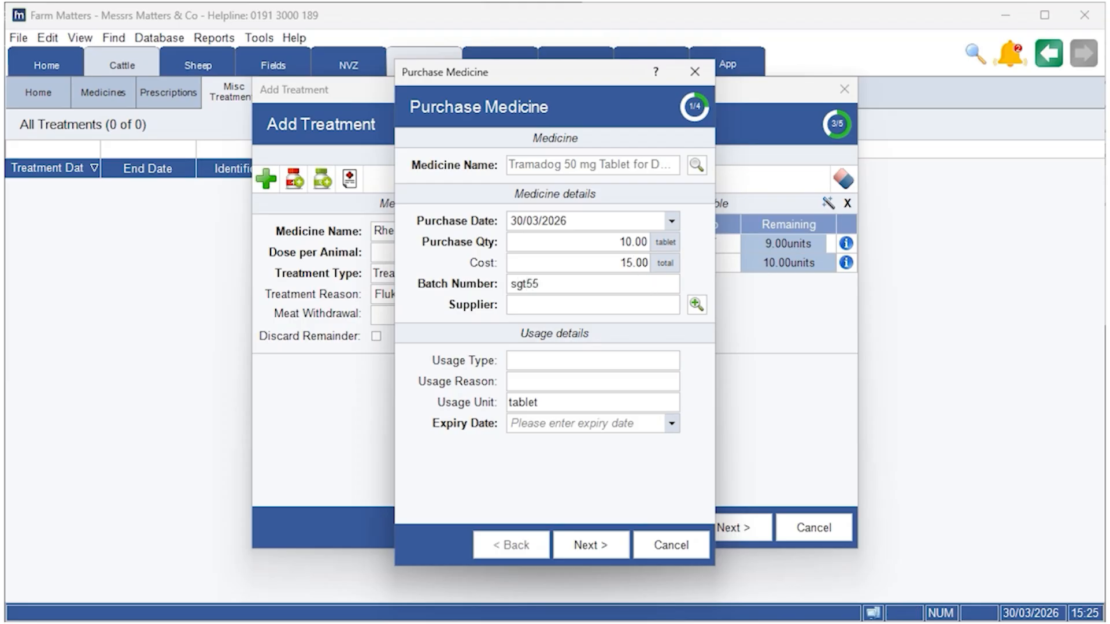
{"action": "type", "text": "-9"}
{"action": "left_click", "coordinate": [613, 306]}
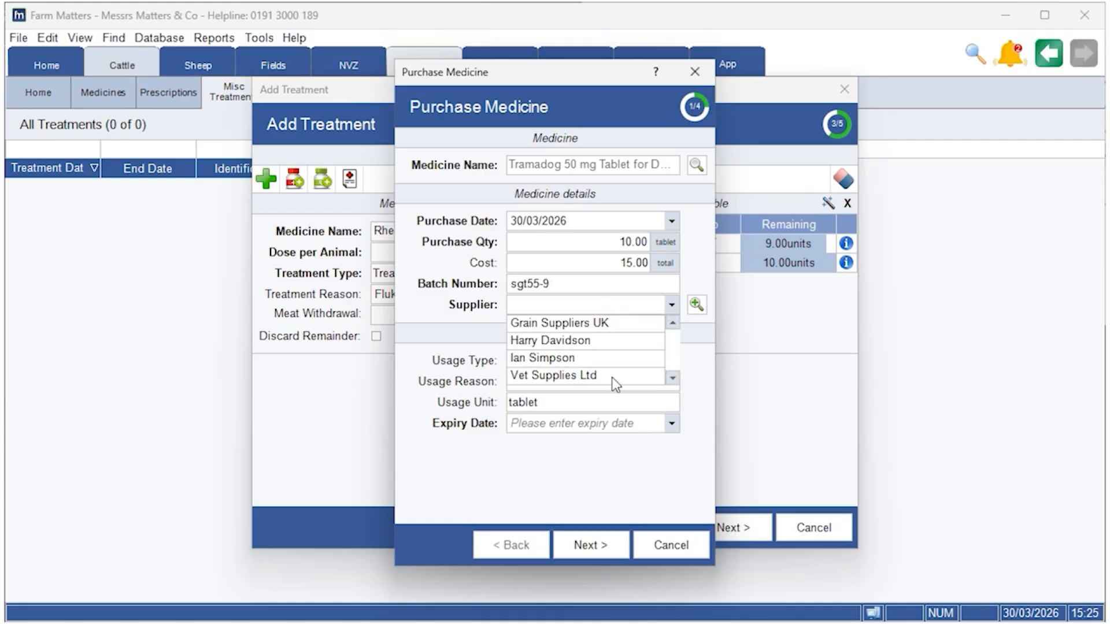
{"action": "left_click", "coordinate": [614, 377]}
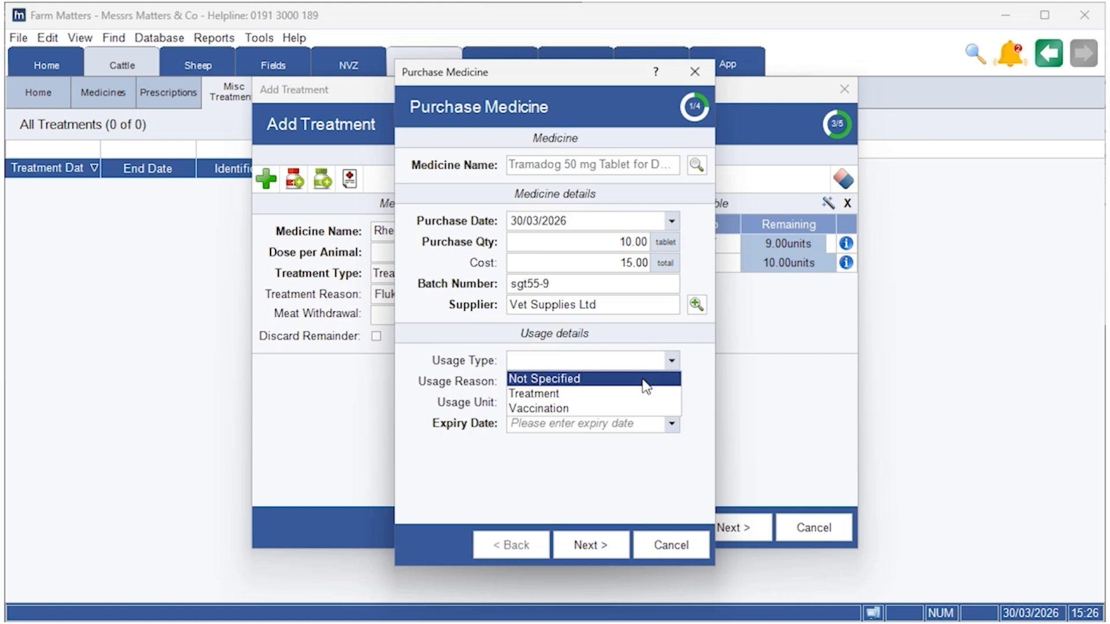
Step: Set the purchase's usage type to Treatment, usage reason to Fluke and expiry date to 30 March 2027
{"action": "left_click", "coordinate": [636, 395]}
{"action": "left_click", "coordinate": [671, 383]}
{"action": "left_click", "coordinate": [626, 396]}
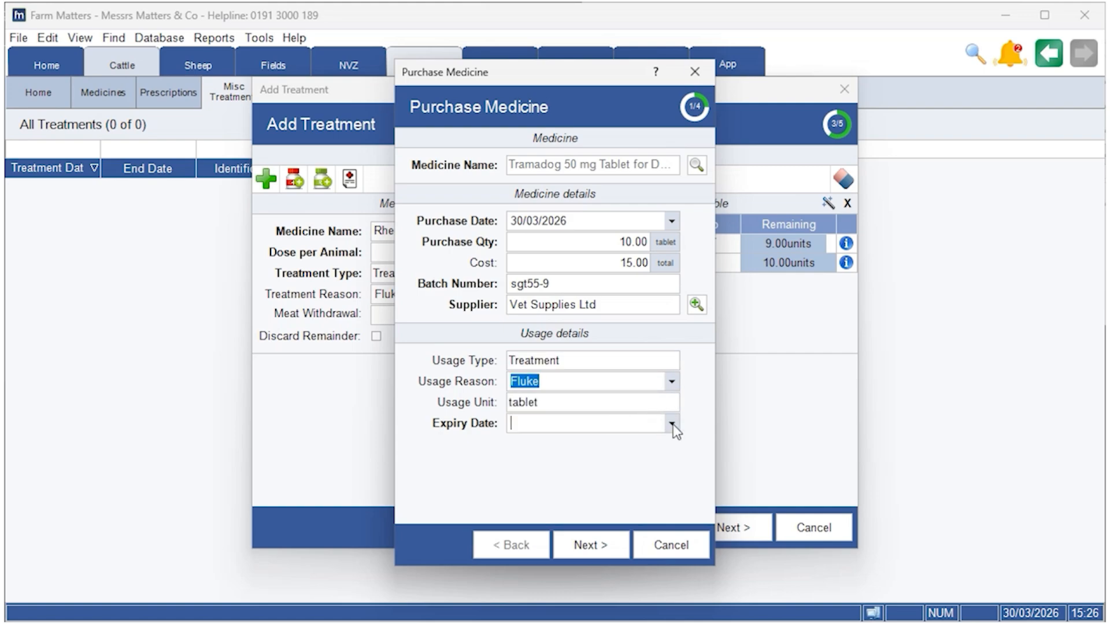
{"action": "left_click", "coordinate": [672, 424]}
{"action": "left_click", "coordinate": [672, 445]}
{"action": "left_click", "coordinate": [672, 445]}
{"action": "left_click", "coordinate": [671, 445]}
{"action": "left_click", "coordinate": [673, 449]}
{"action": "left_click", "coordinate": [673, 449]}
{"action": "left_click", "coordinate": [673, 448]}
{"action": "left_click", "coordinate": [673, 448]}
{"action": "left_click", "coordinate": [673, 449]}
{"action": "left_click", "coordinate": [673, 448]}
{"action": "left_click", "coordinate": [672, 449]}
{"action": "left_click", "coordinate": [672, 448]}
{"action": "left_click", "coordinate": [672, 446]}
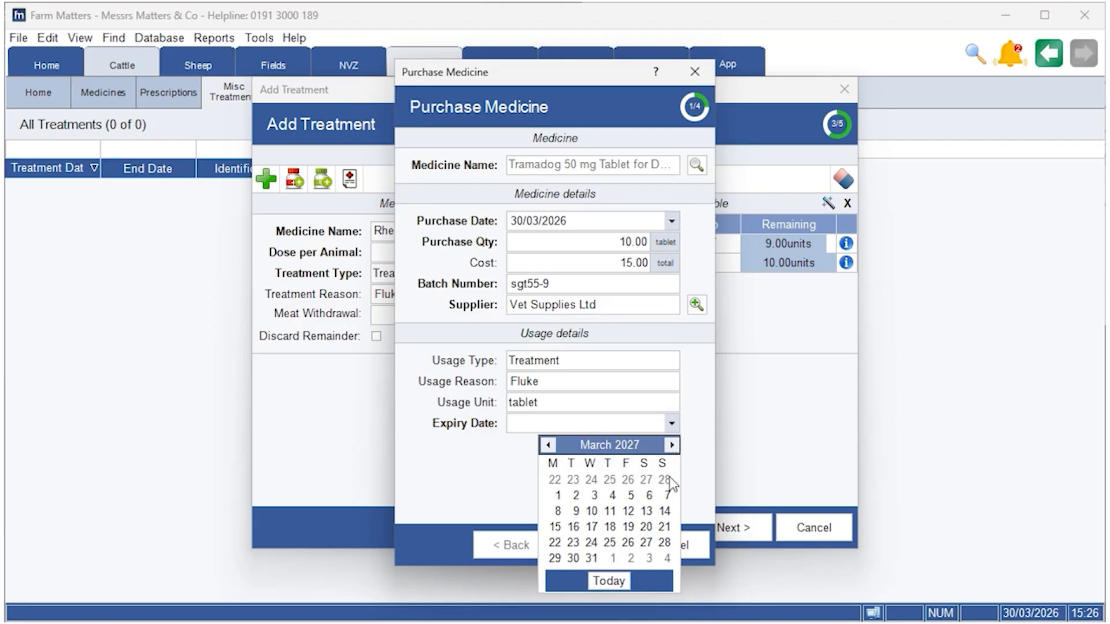
{"action": "left_click", "coordinate": [573, 558]}
Step: Leave the meat and milk withdrawals blank and finish the medicine purchase
{"action": "left_click", "coordinate": [581, 546]}
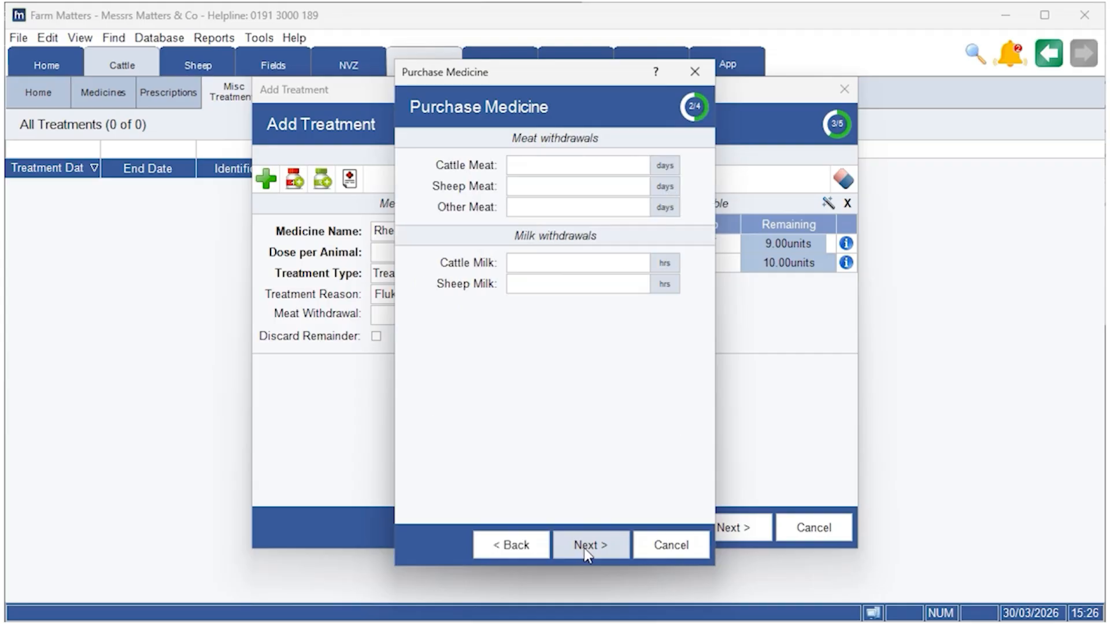
{"action": "left_click", "coordinate": [585, 548]}
{"action": "left_click", "coordinate": [588, 546]}
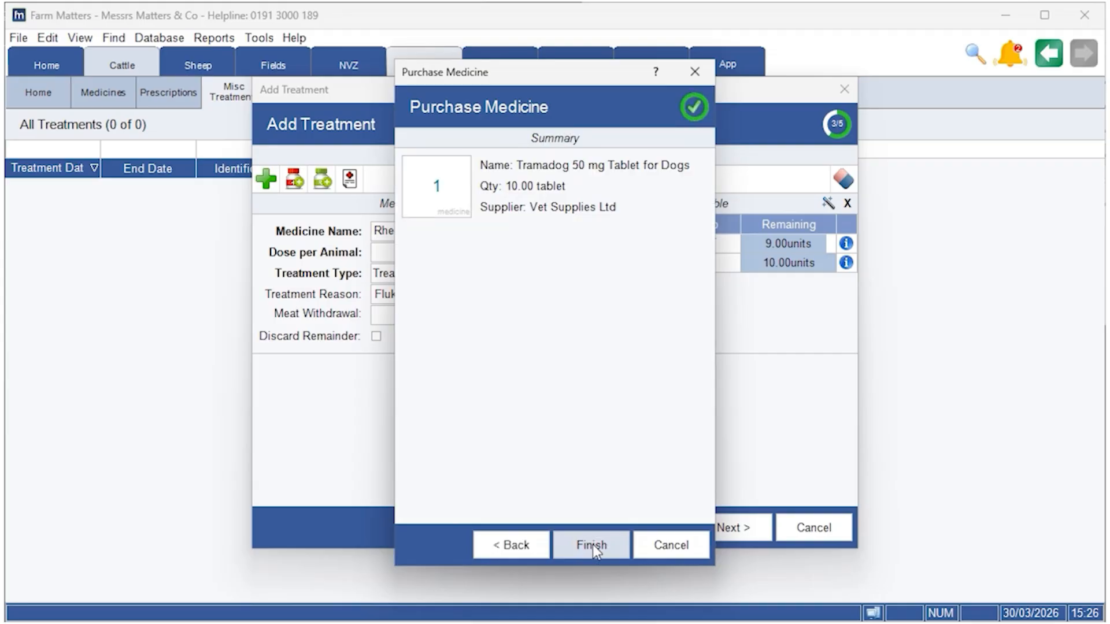
{"action": "left_click", "coordinate": [591, 543]}
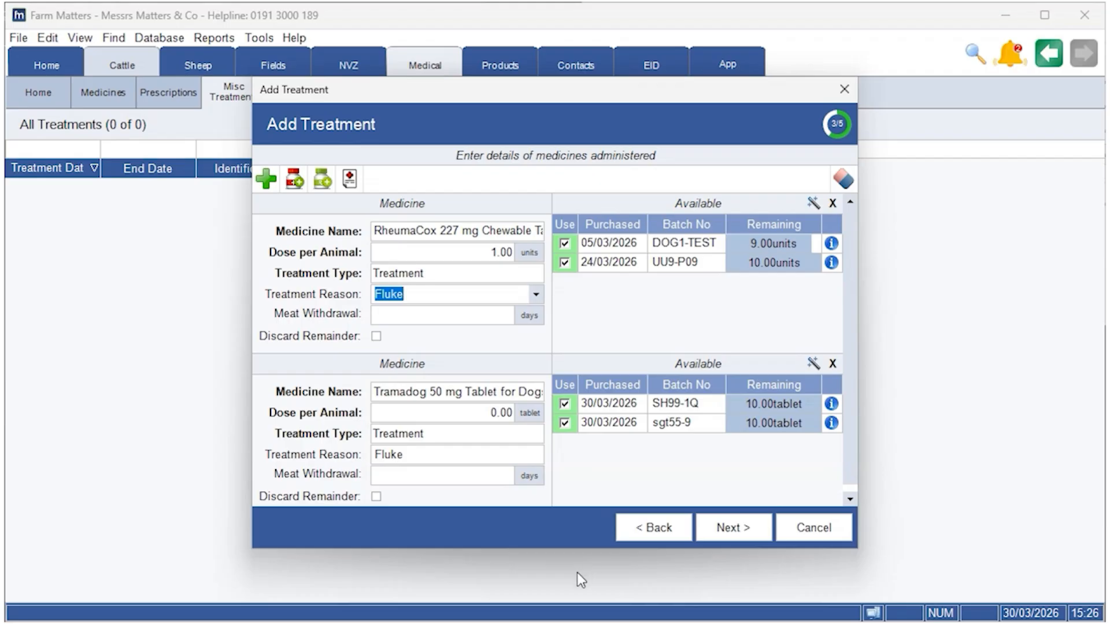
Step: Set the Tramadog dose per animal to 1 tablet and finish saving the treatment
{"action": "left_click", "coordinate": [483, 416]}
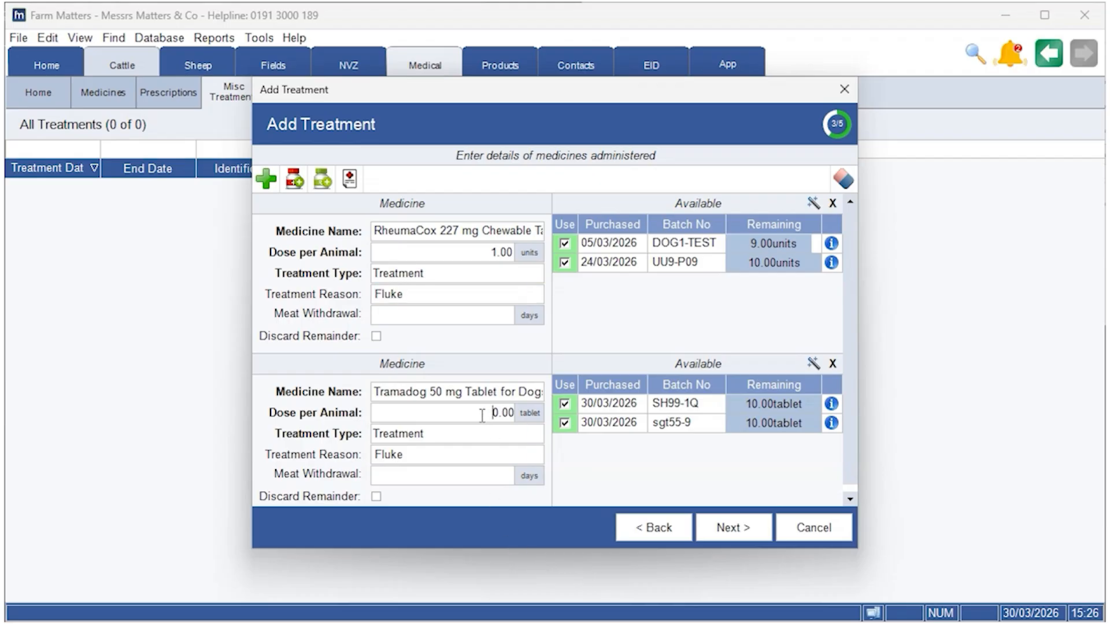
{"action": "type", "text": "1"}
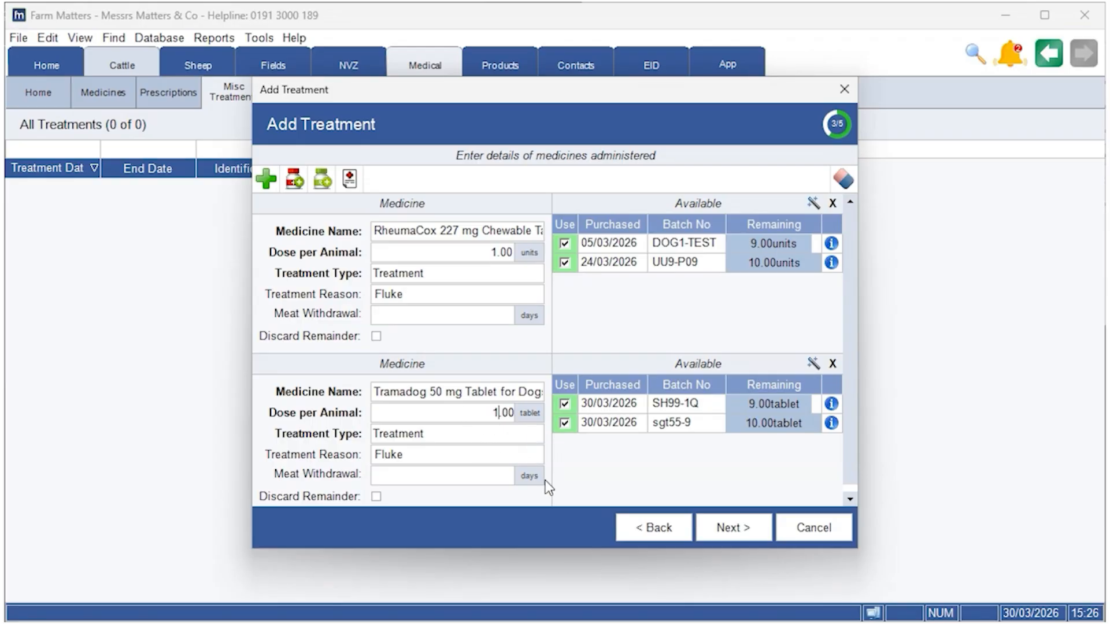
{"action": "left_click", "coordinate": [736, 529]}
{"action": "left_click", "coordinate": [598, 534]}
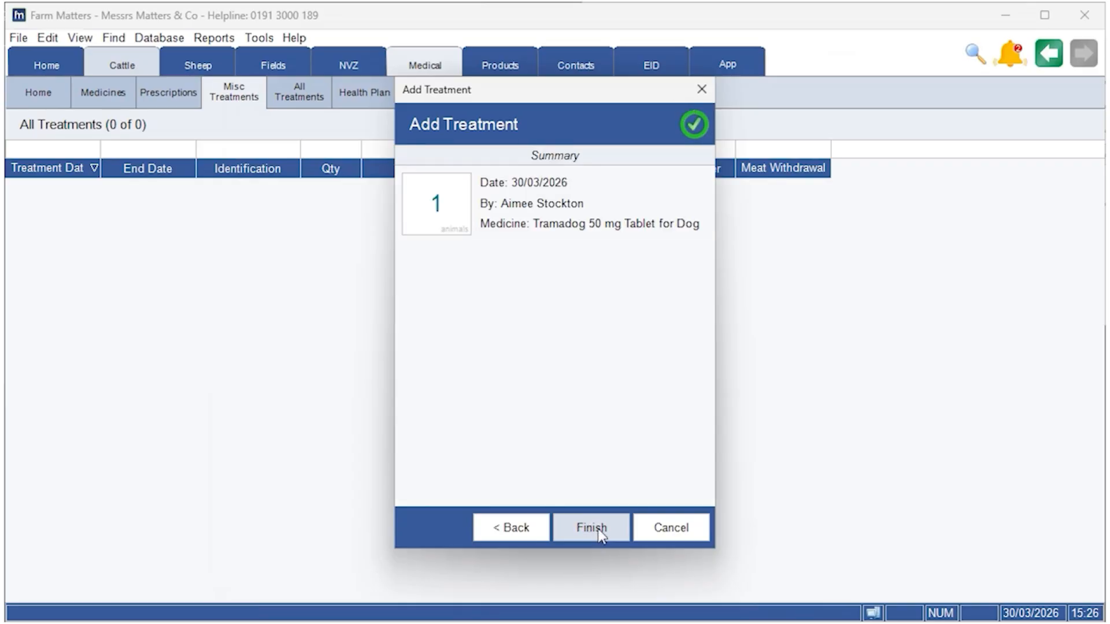
{"action": "left_click", "coordinate": [589, 535]}
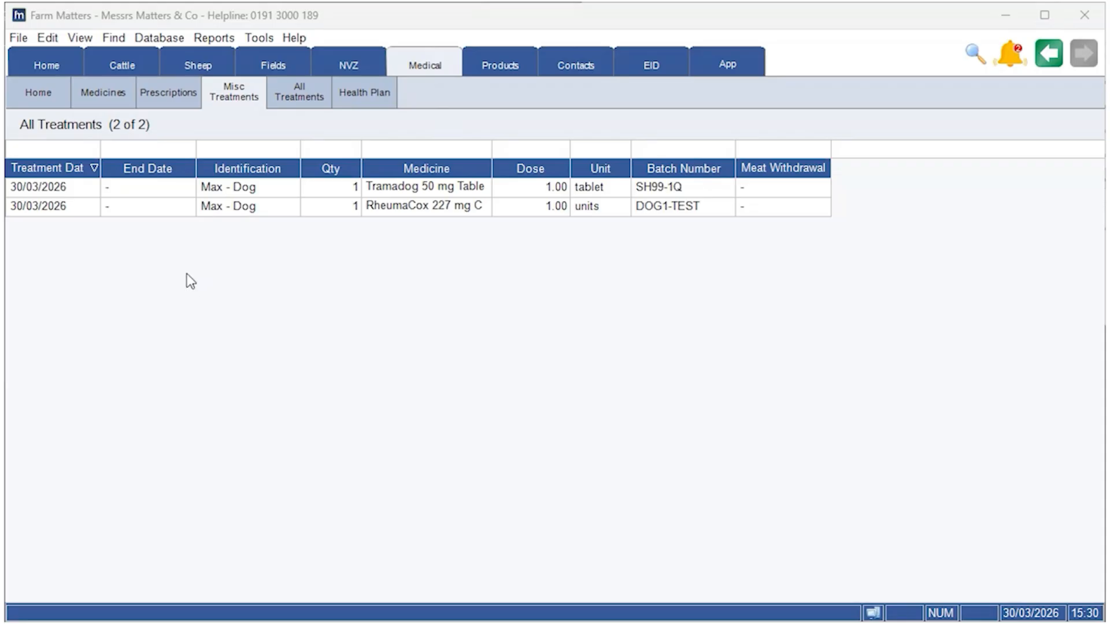
Step: Start adding another miscellaneous treatment of the type Vet Administered Treatment
{"action": "right_click", "coordinate": [164, 265]}
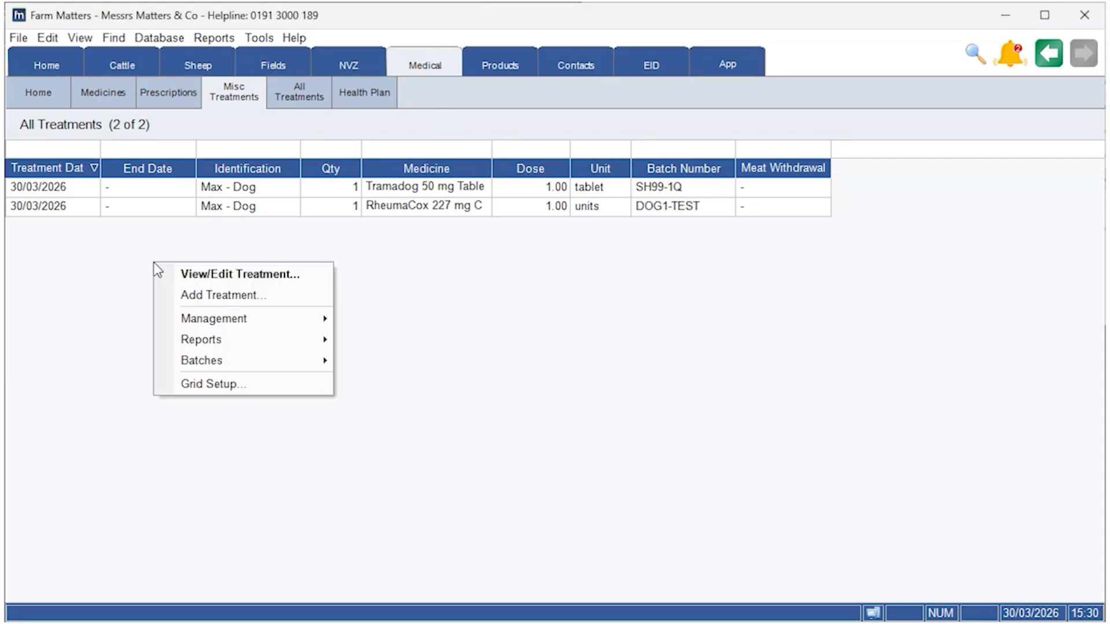
{"action": "left_click", "coordinate": [261, 299]}
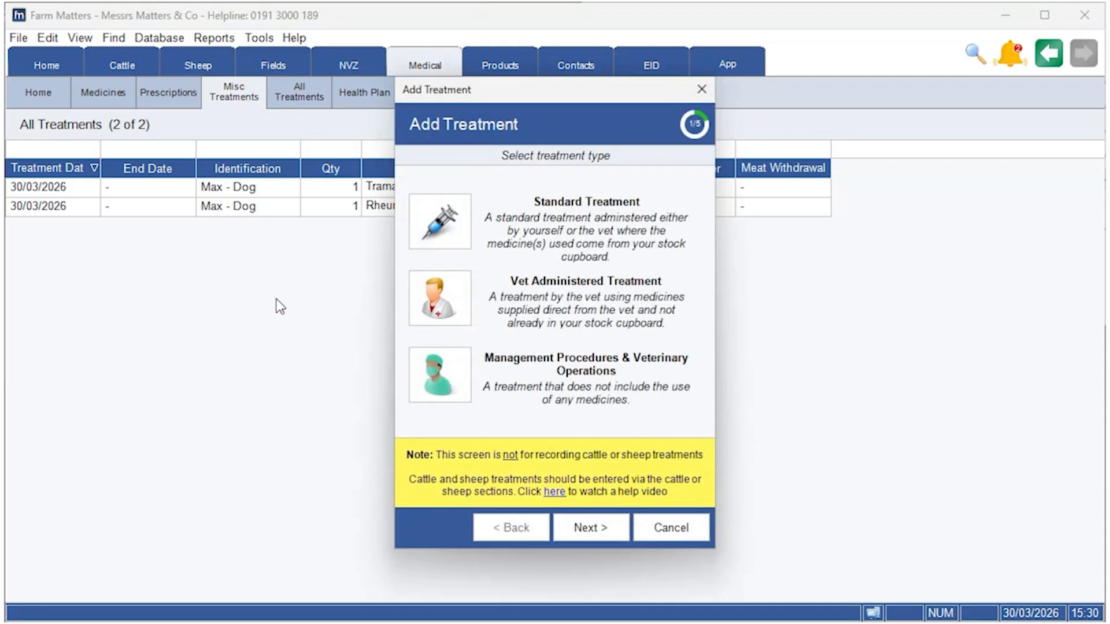
{"action": "double_click", "coordinate": [439, 306]}
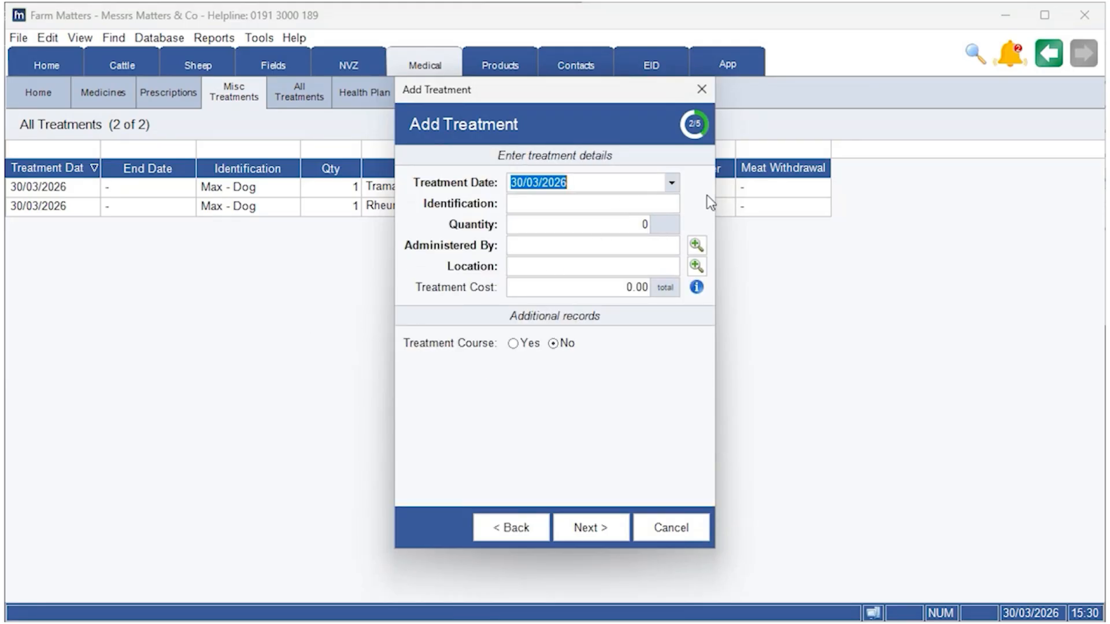
Step: Enter the treatment details for Gino - Cat with quantity 1, the administering person's name and Matters Farm as location
{"action": "left_click", "coordinate": [671, 203]}
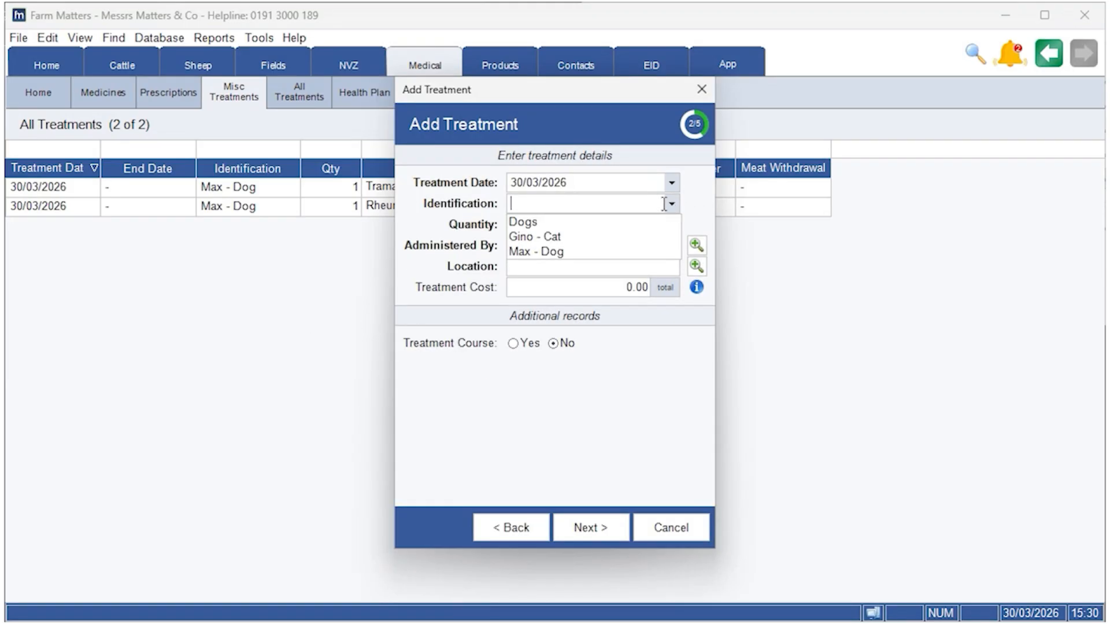
{"action": "left_click", "coordinate": [567, 237]}
{"action": "left_click", "coordinate": [630, 230]}
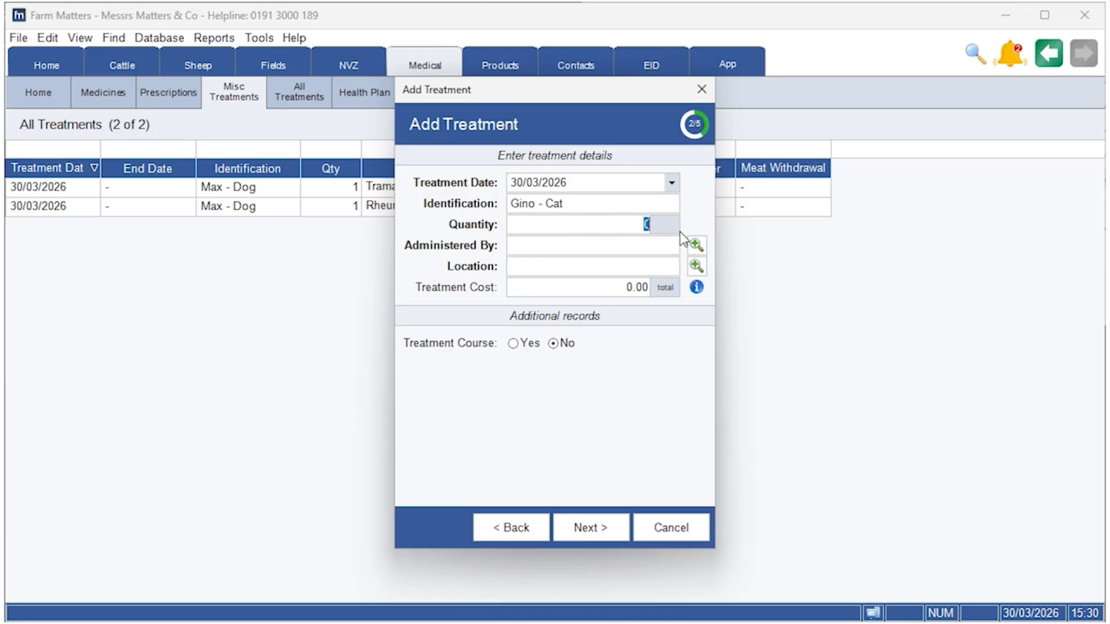
{"action": "left_click", "coordinate": [672, 246]}
{"action": "left_click", "coordinate": [560, 267]}
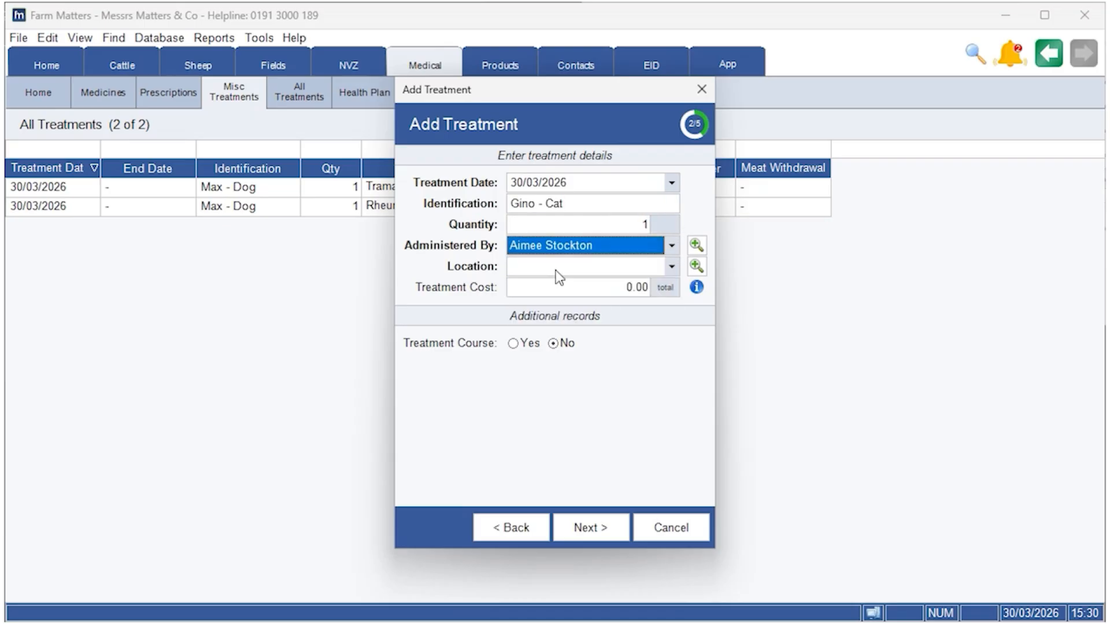
{"action": "left_click", "coordinate": [657, 267]}
{"action": "left_click", "coordinate": [592, 280]}
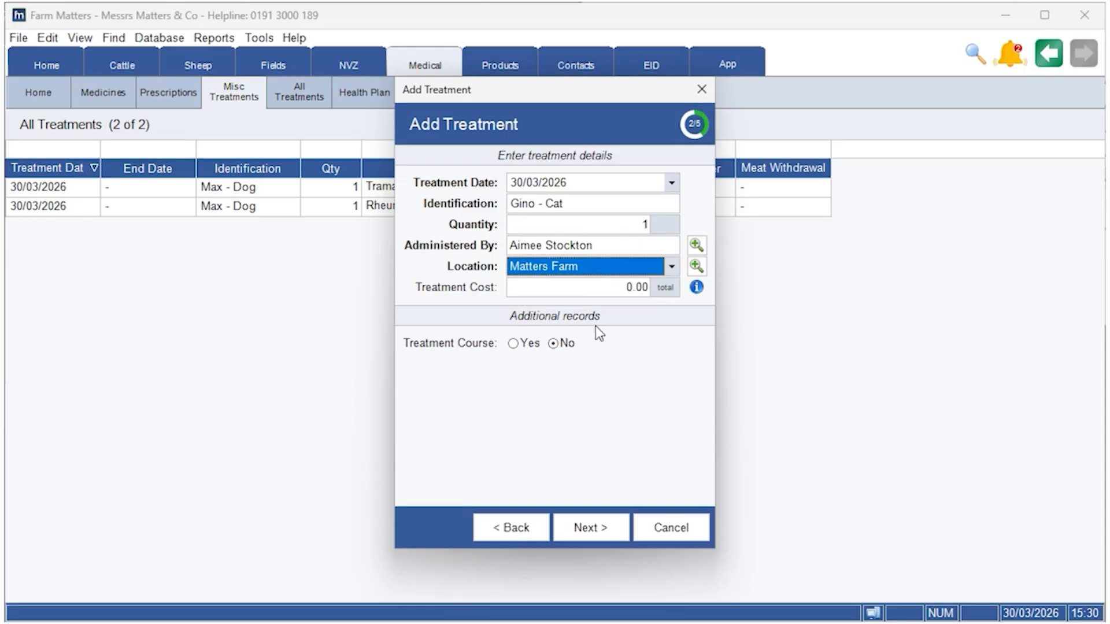
{"action": "left_click", "coordinate": [594, 529]}
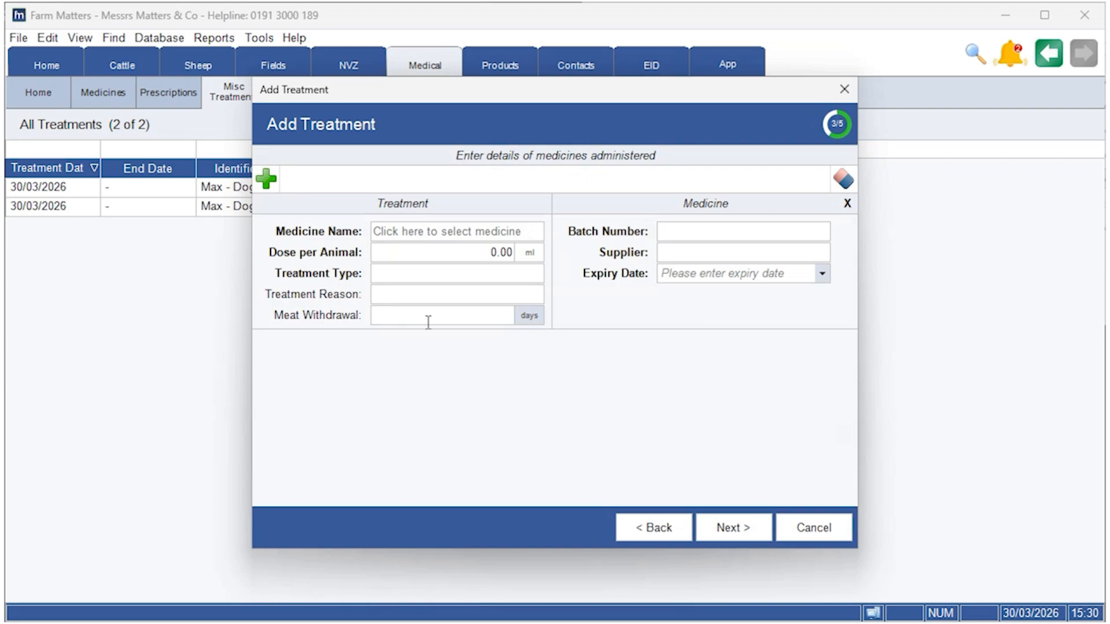
Step: Choose Amodip 1.25 mg Chewable Tablets for Cats as the medicine and set the dose per animal to 1 generic unit
{"action": "left_click", "coordinate": [431, 238]}
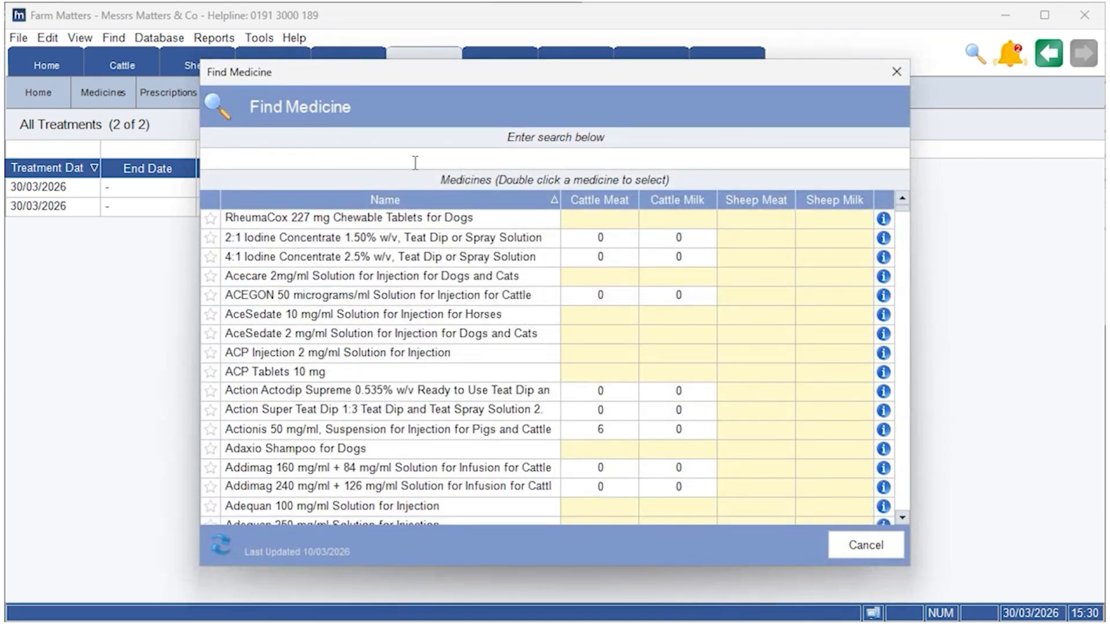
{"action": "type", "text": "amod"}
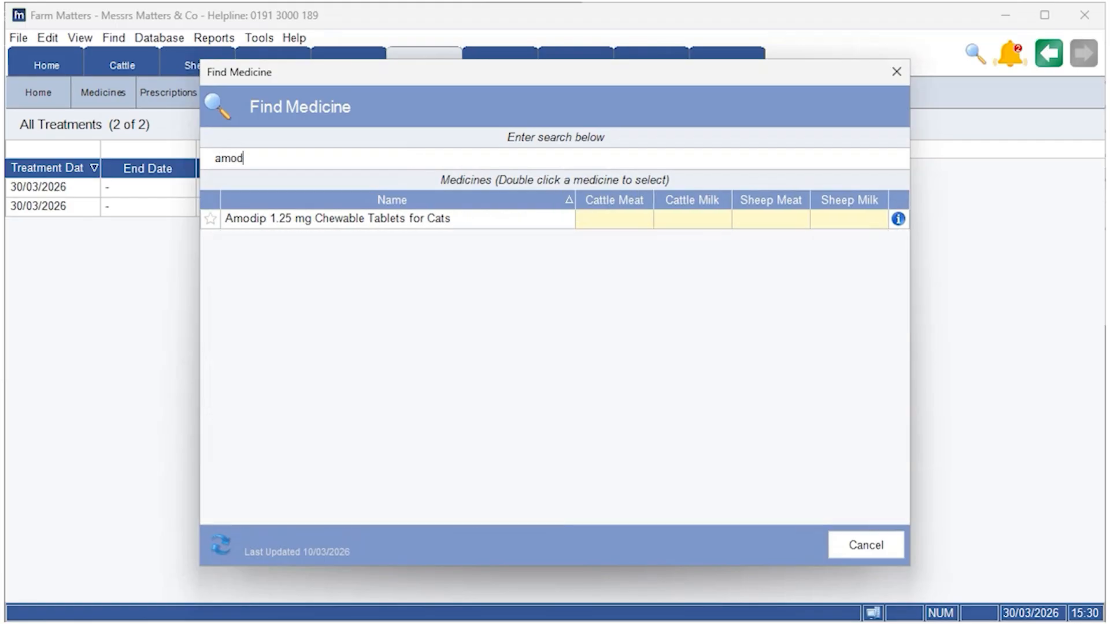
{"action": "double_click", "coordinate": [381, 222]}
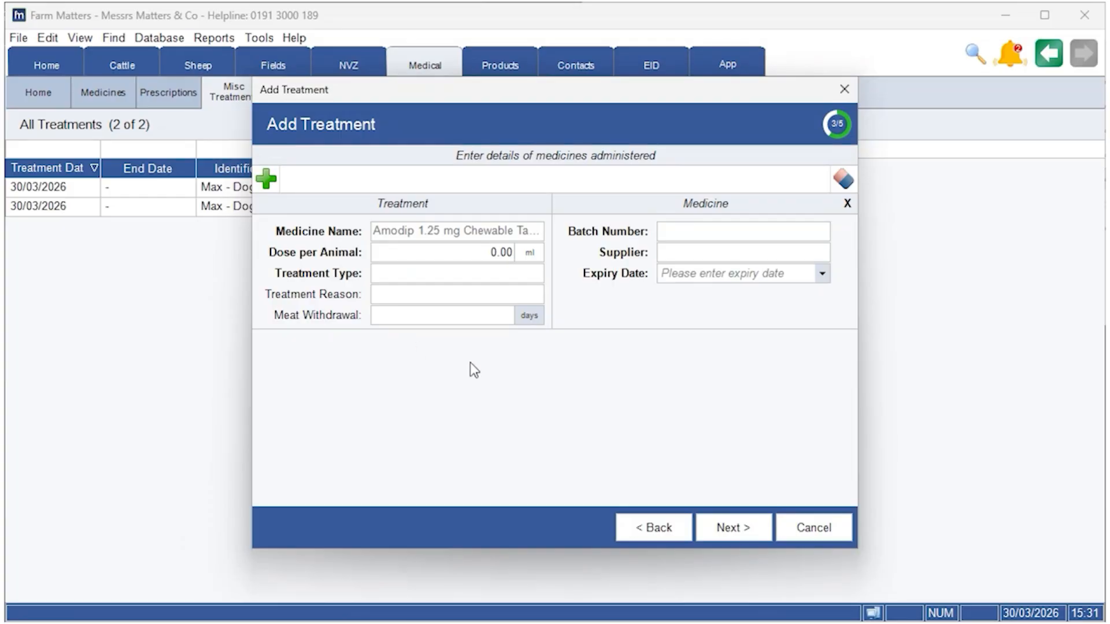
{"action": "left_click", "coordinate": [529, 253]}
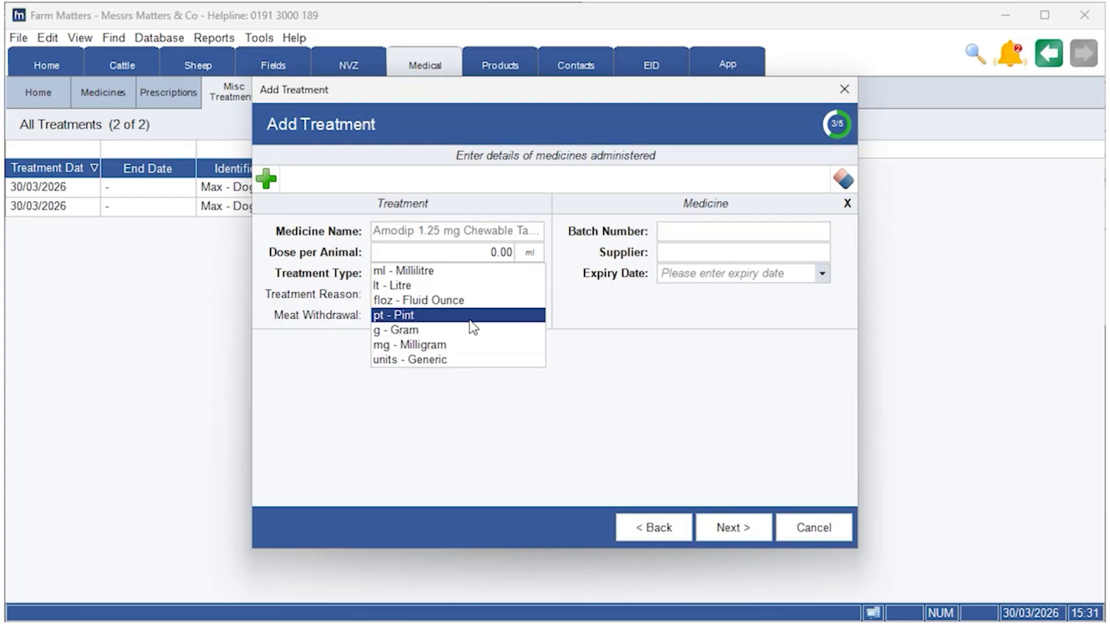
{"action": "left_click", "coordinate": [469, 360]}
{"action": "left_click", "coordinate": [485, 253]}
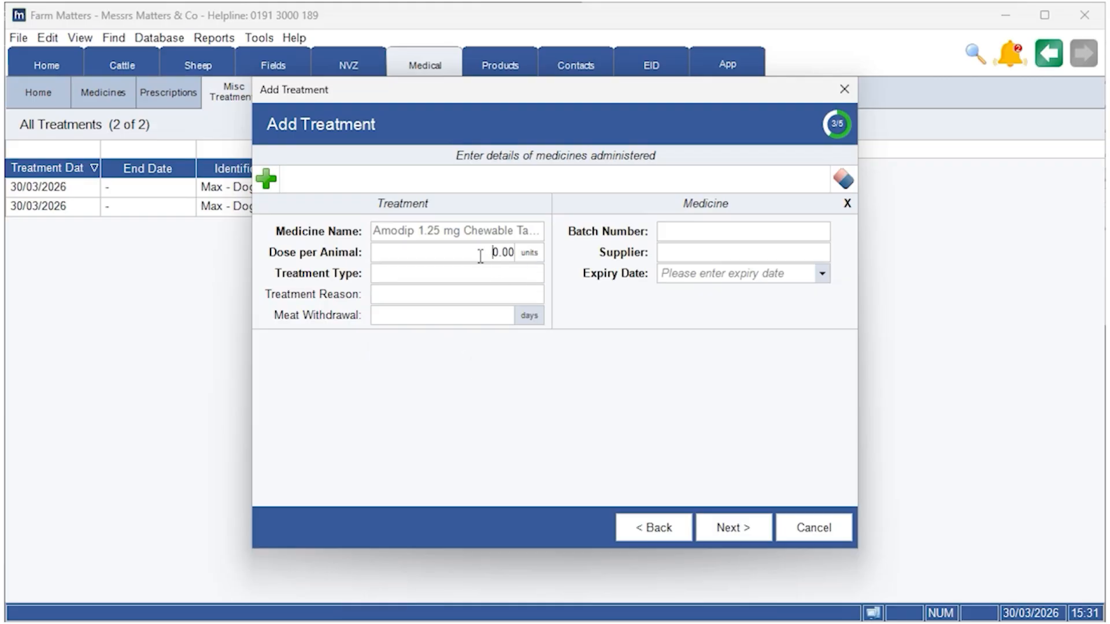
{"action": "type", "text": "1"}
Step: Set the Amodip treatment type to Treatment and the treatment reason to Fluke
{"action": "left_click", "coordinate": [531, 275]}
{"action": "left_click", "coordinate": [461, 290]}
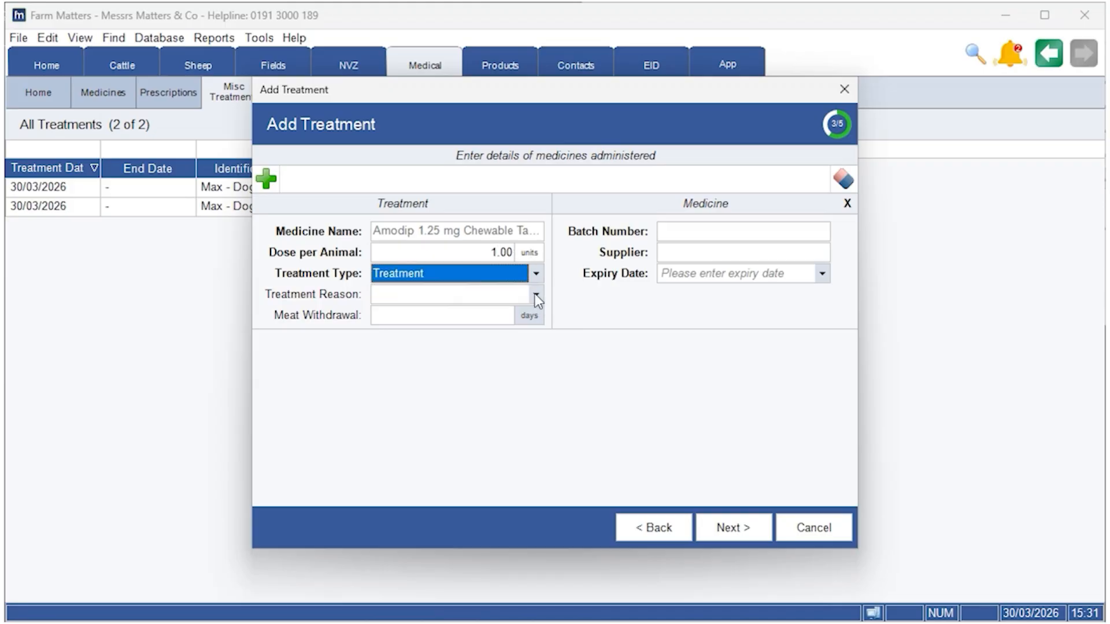
{"action": "left_click", "coordinate": [534, 294]}
{"action": "left_click", "coordinate": [460, 315]}
Step: Enter CAT09-0 as the medicine's batch number and choose the supplier's name
{"action": "left_click", "coordinate": [704, 234]}
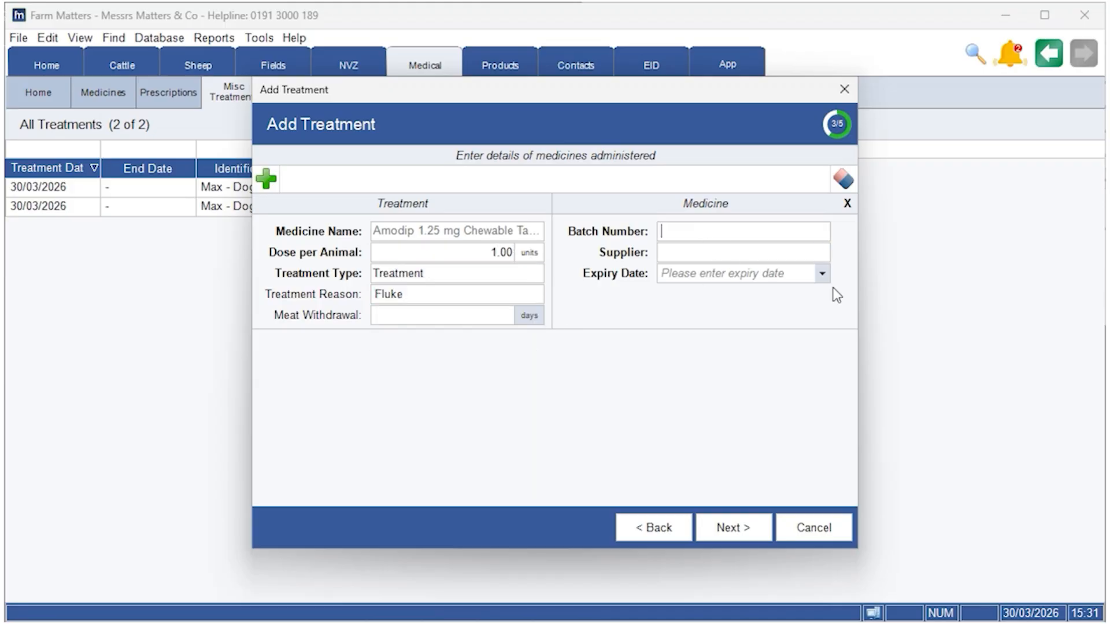
{"action": "key", "text": "Caps_Lock"}
{"action": "type", "text": "CAT09-0"}
{"action": "left_click", "coordinate": [796, 255]}
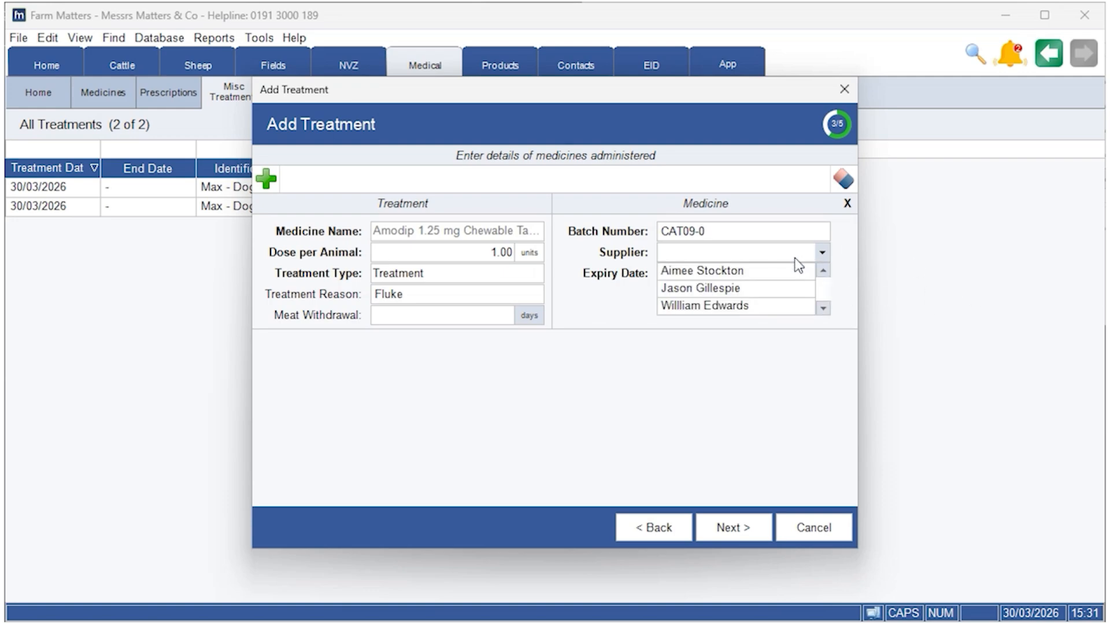
{"action": "left_click", "coordinate": [762, 271]}
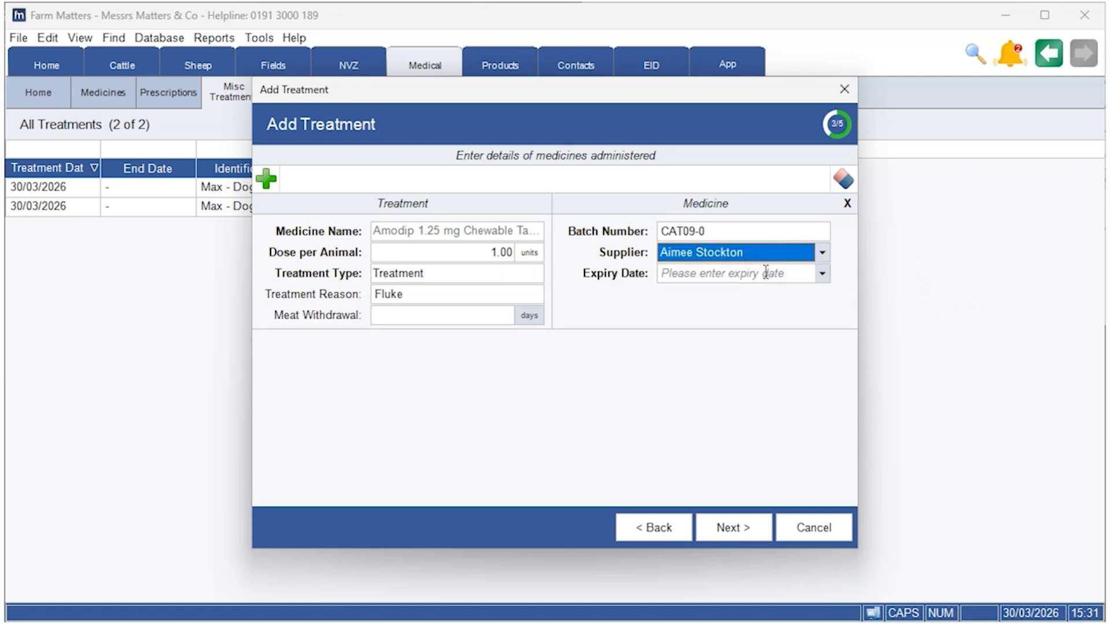
Step: Set the medicine's expiry date to 30 September 2026
{"action": "left_click", "coordinate": [822, 273]}
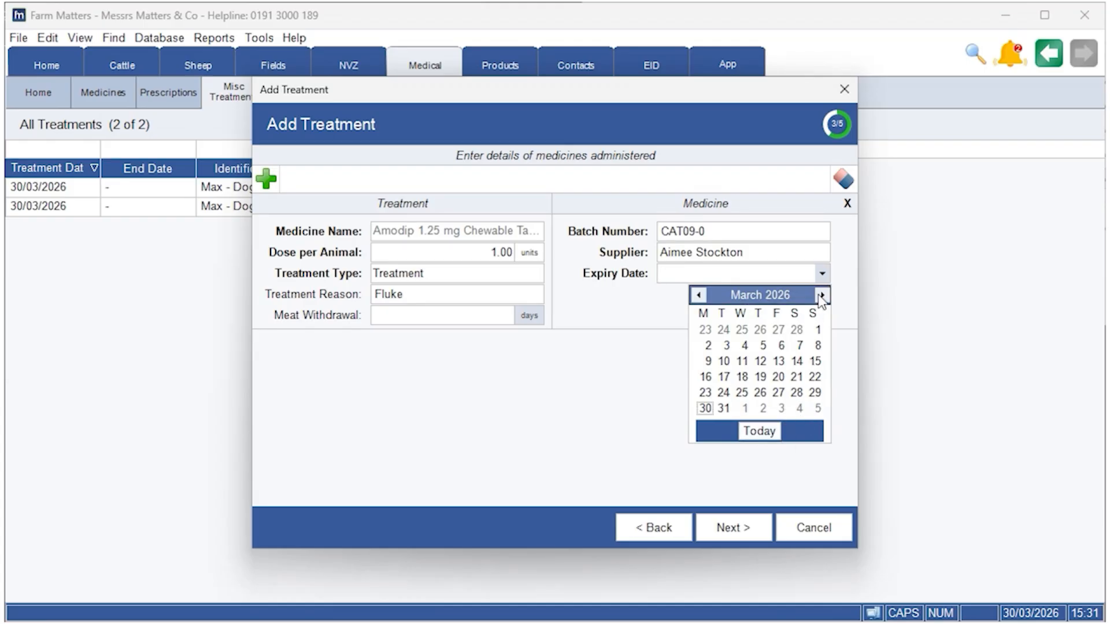
{"action": "left_click", "coordinate": [822, 295]}
{"action": "left_click", "coordinate": [822, 295]}
{"action": "left_click", "coordinate": [822, 295]}
{"action": "left_click", "coordinate": [822, 295]}
{"action": "left_click", "coordinate": [822, 295]}
{"action": "left_click", "coordinate": [822, 295]}
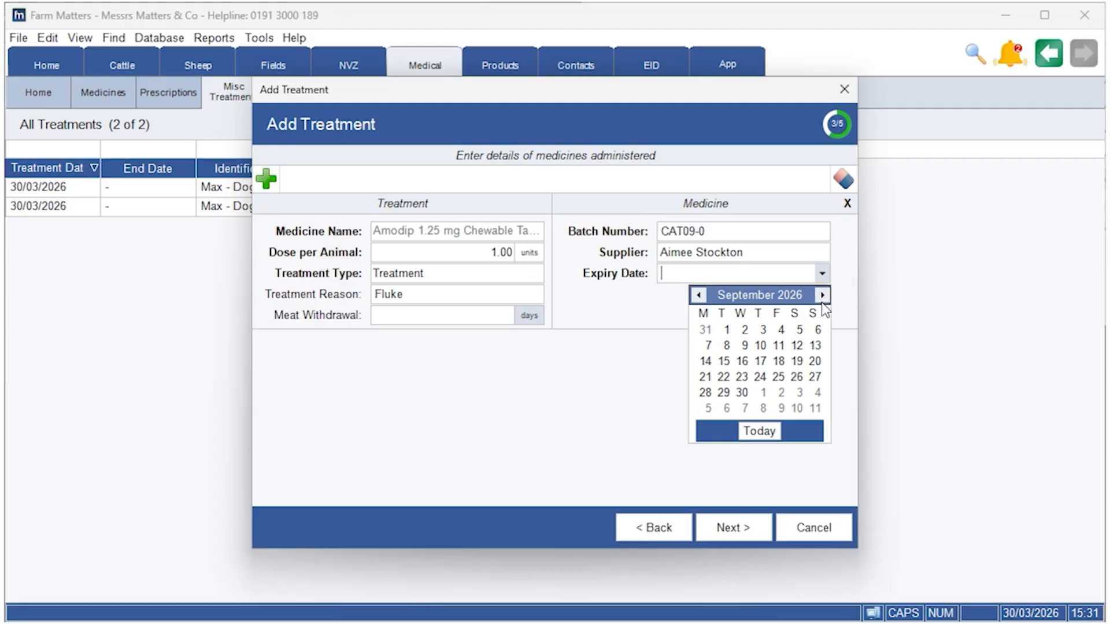
{"action": "left_click", "coordinate": [742, 393]}
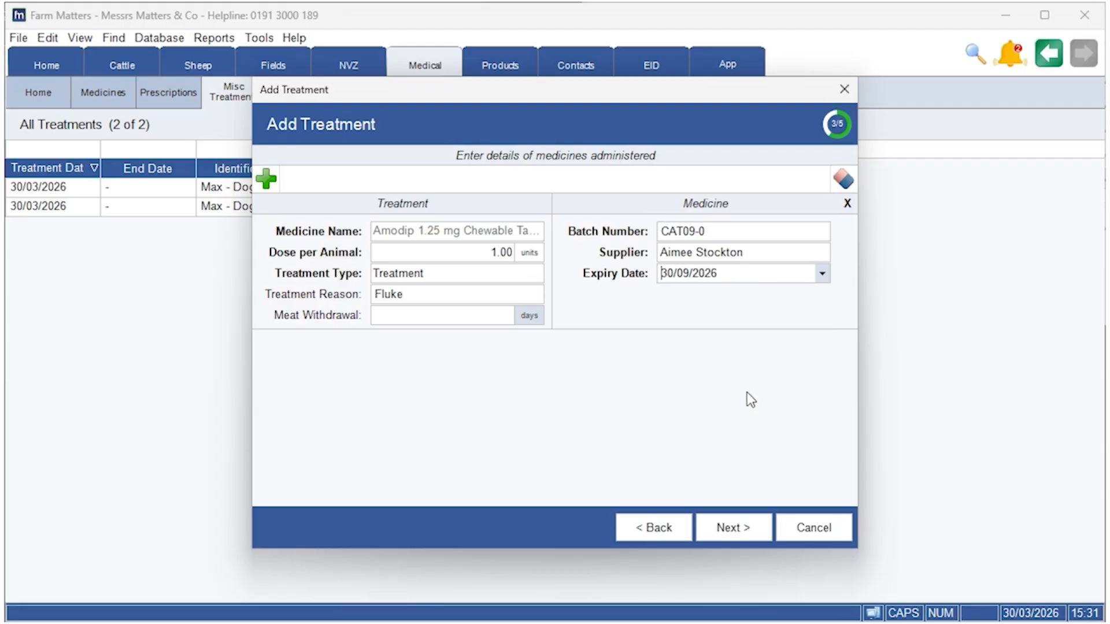
Step: Leave the notes blank and finish saving the vet-administered treatment
{"action": "left_click", "coordinate": [727, 540]}
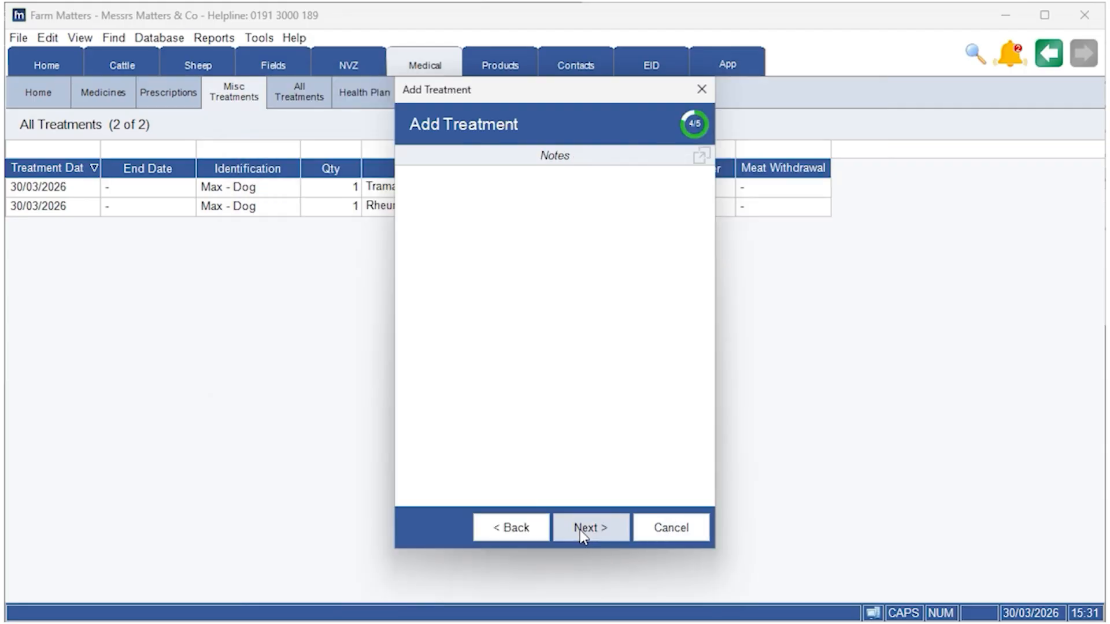
{"action": "left_click", "coordinate": [582, 535]}
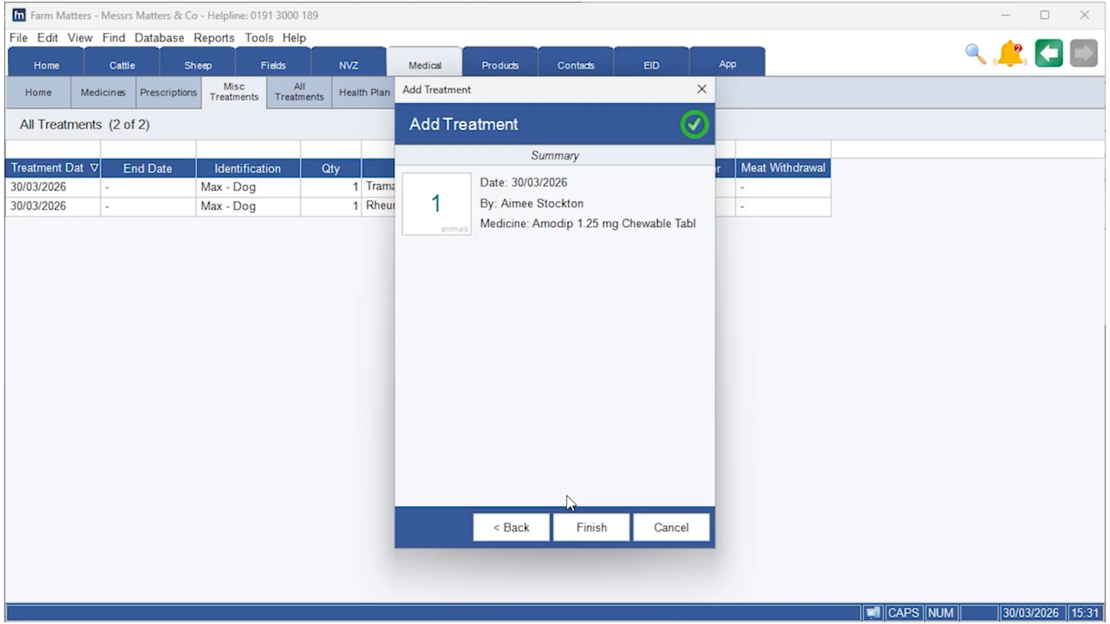
{"action": "left_click", "coordinate": [569, 523]}
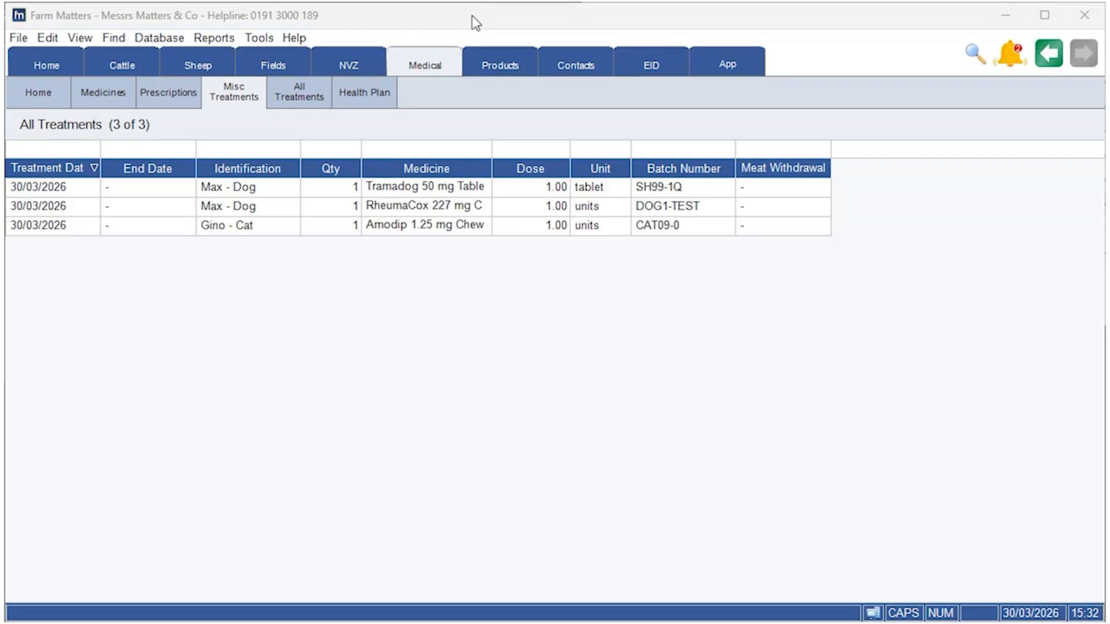
Step: Review the basic details and notes of the Gino - Cat treatment and close it without saving
{"action": "right_click", "coordinate": [240, 235]}
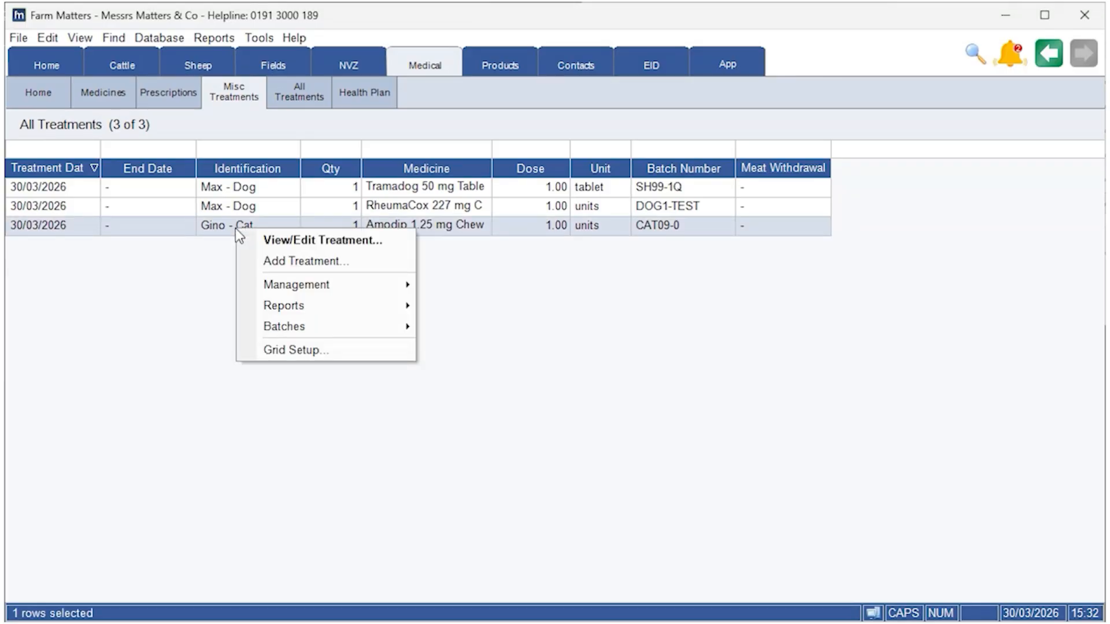
{"action": "left_click", "coordinate": [300, 241]}
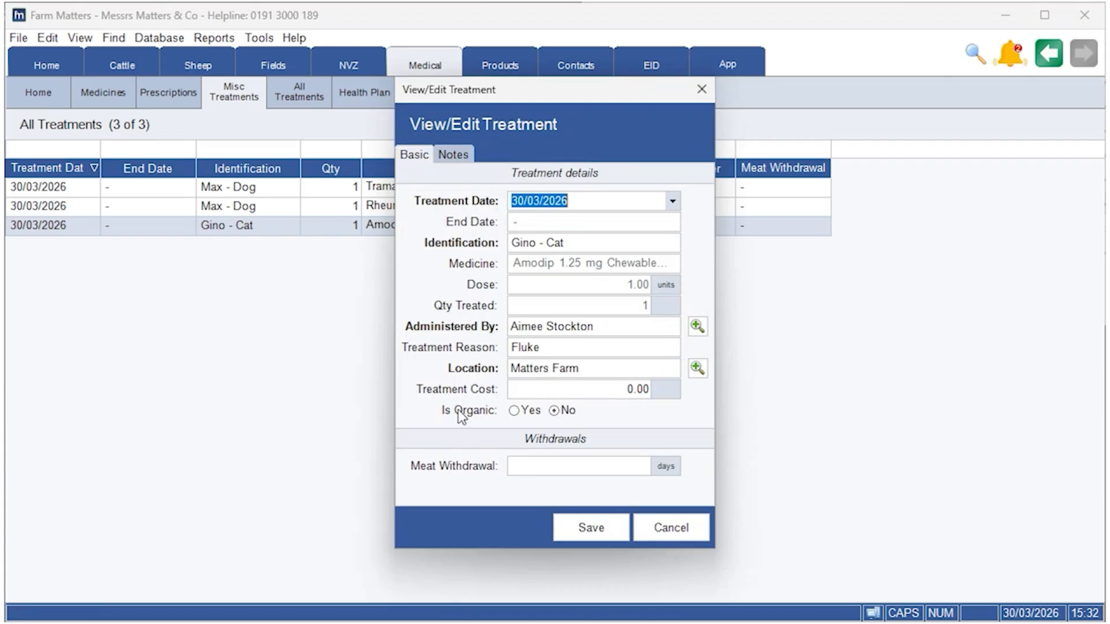
{"action": "left_click", "coordinate": [441, 154]}
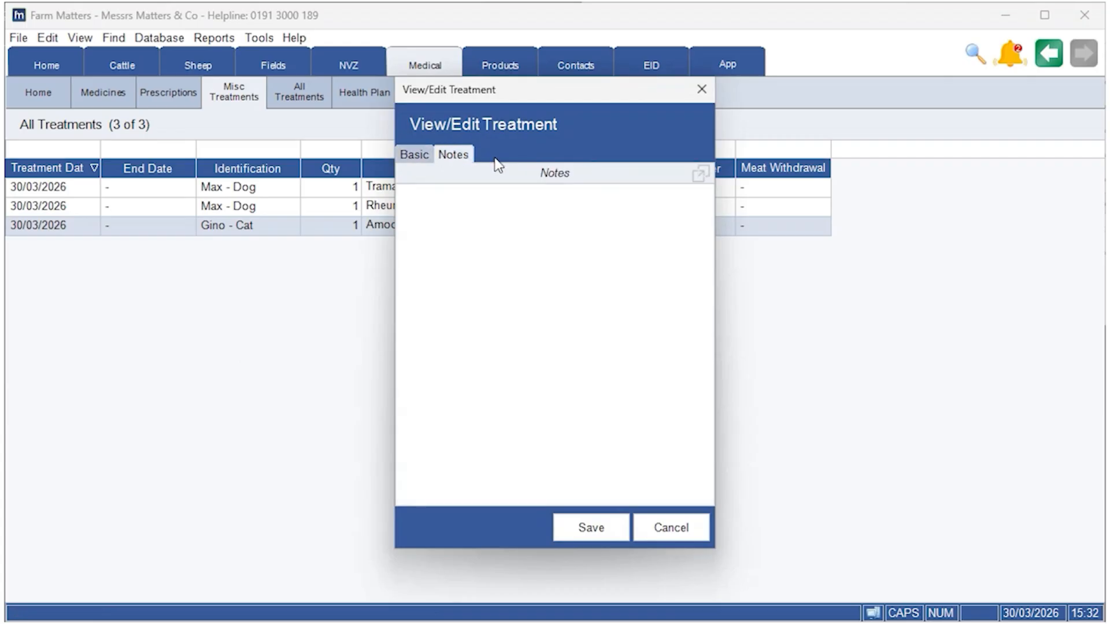
{"action": "left_click", "coordinate": [414, 155]}
{"action": "left_click", "coordinate": [636, 526]}
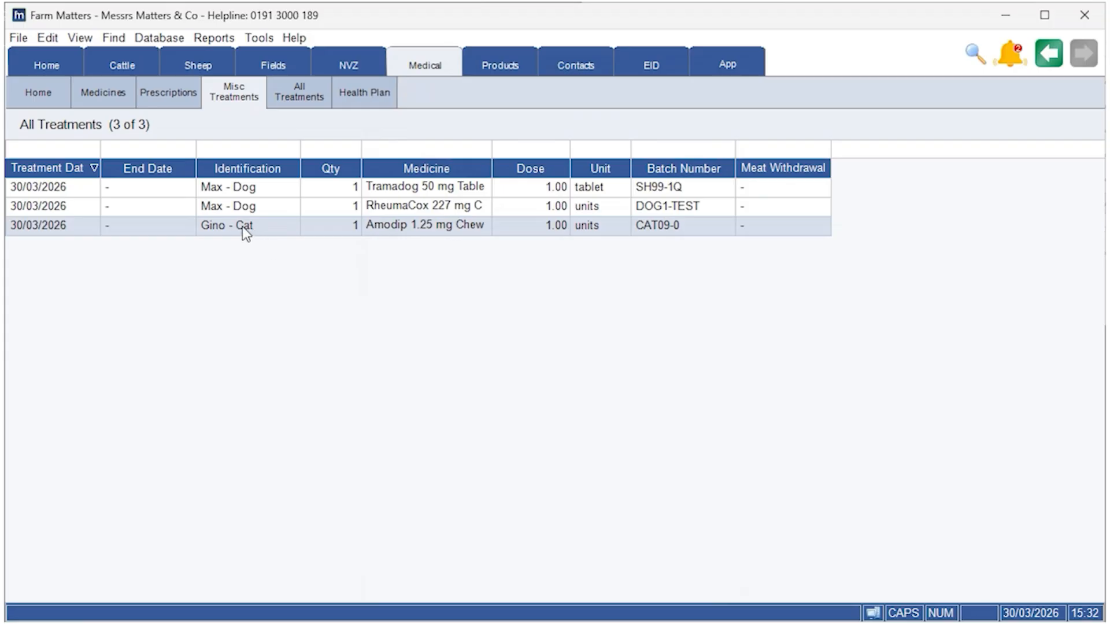
Step: Undo the Gino - Cat treatment and confirm the deletion of its record
{"action": "right_click", "coordinate": [242, 226]}
{"action": "mouse_move", "coordinate": [357, 289]}
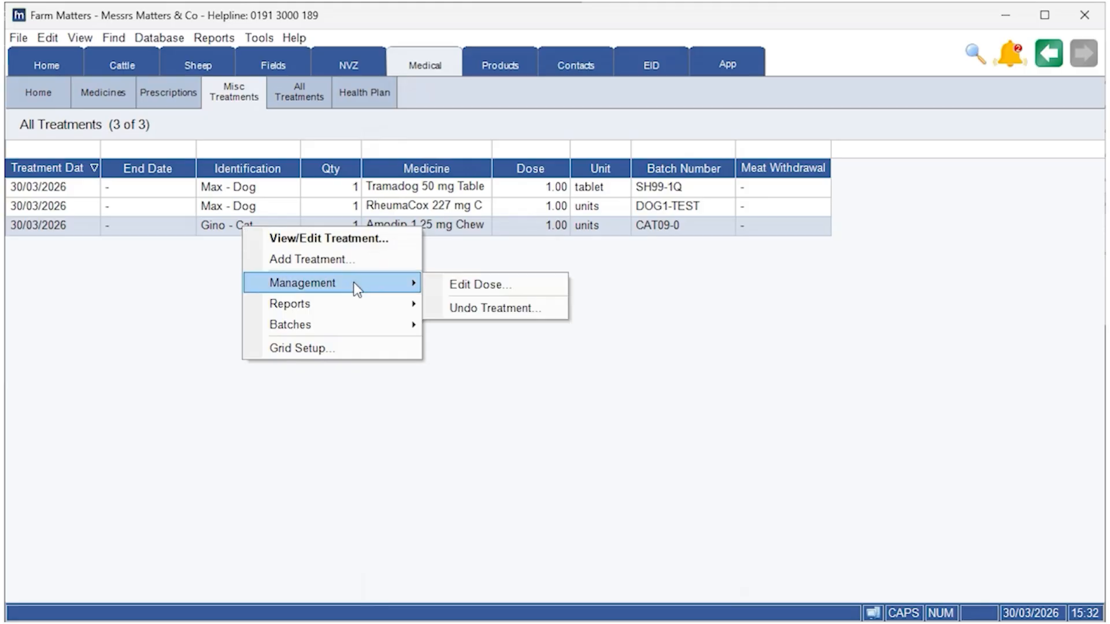
{"action": "left_click", "coordinate": [533, 312]}
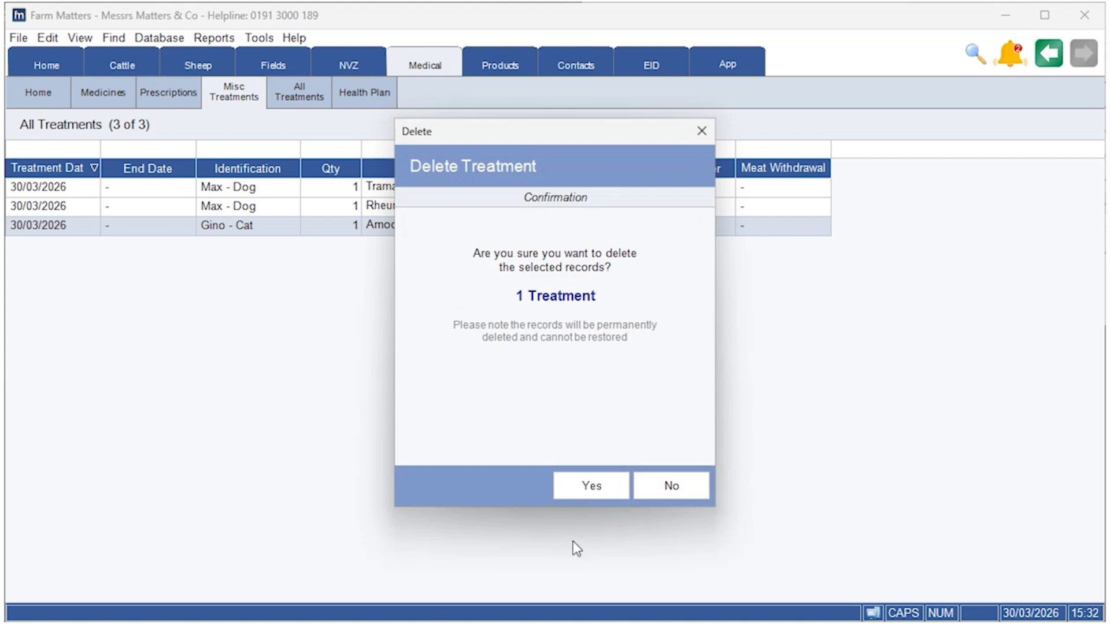
{"action": "left_click", "coordinate": [597, 490]}
{"action": "left_click", "coordinate": [646, 489]}
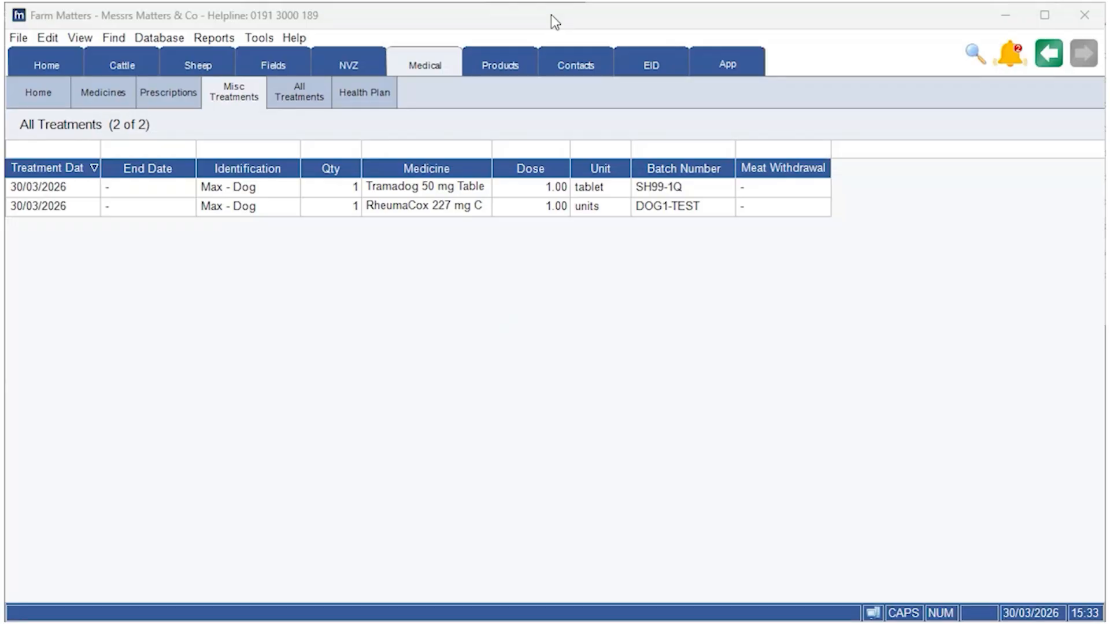
Step: Preview the Medicine Book report with its default settings, examine the Max - Dog entries and close the preview
{"action": "right_click", "coordinate": [140, 255]}
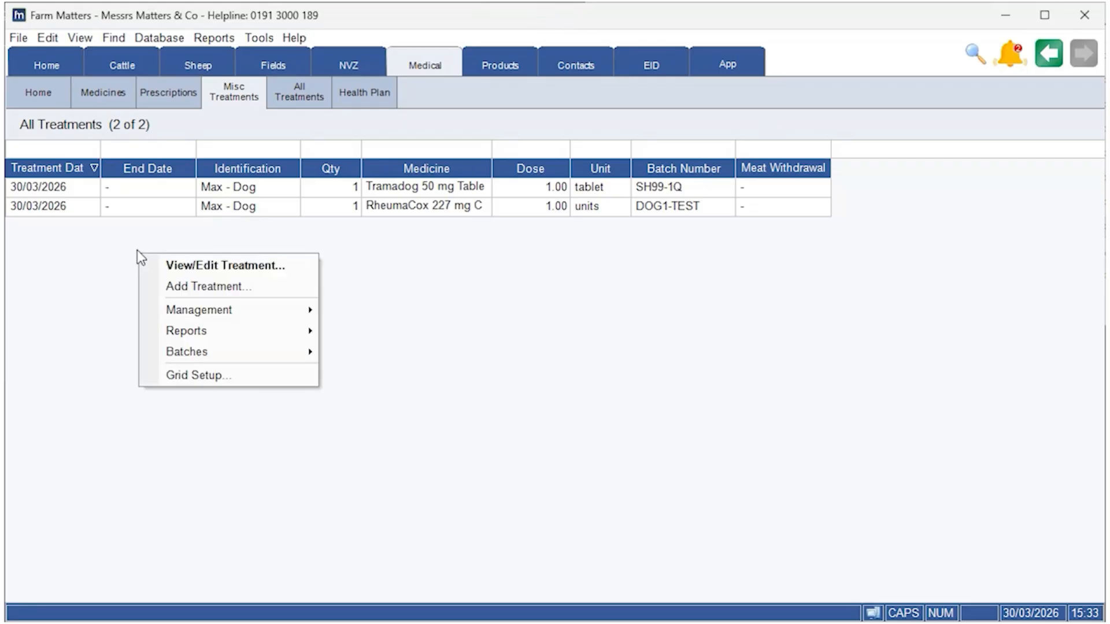
{"action": "mouse_move", "coordinate": [232, 328]}
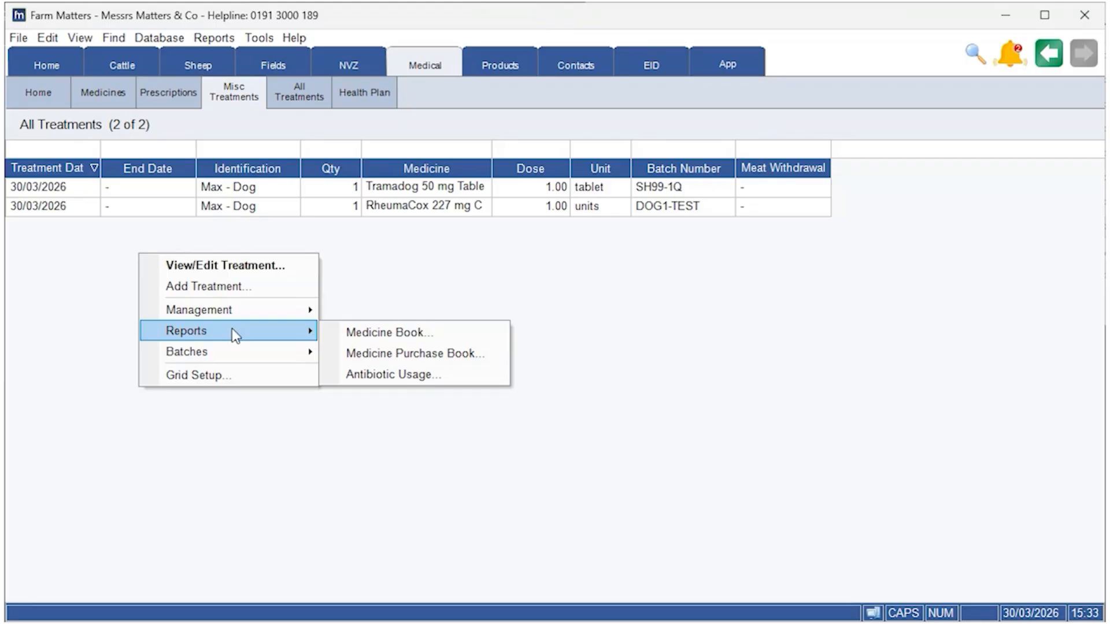
{"action": "left_click", "coordinate": [403, 331]}
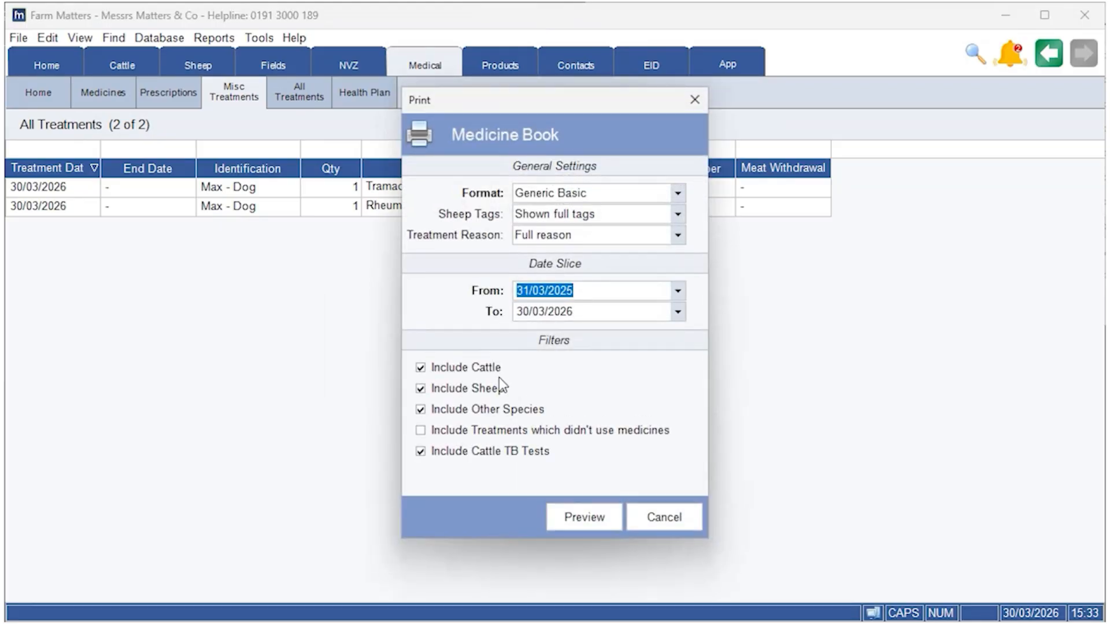
{"action": "left_click", "coordinate": [601, 527]}
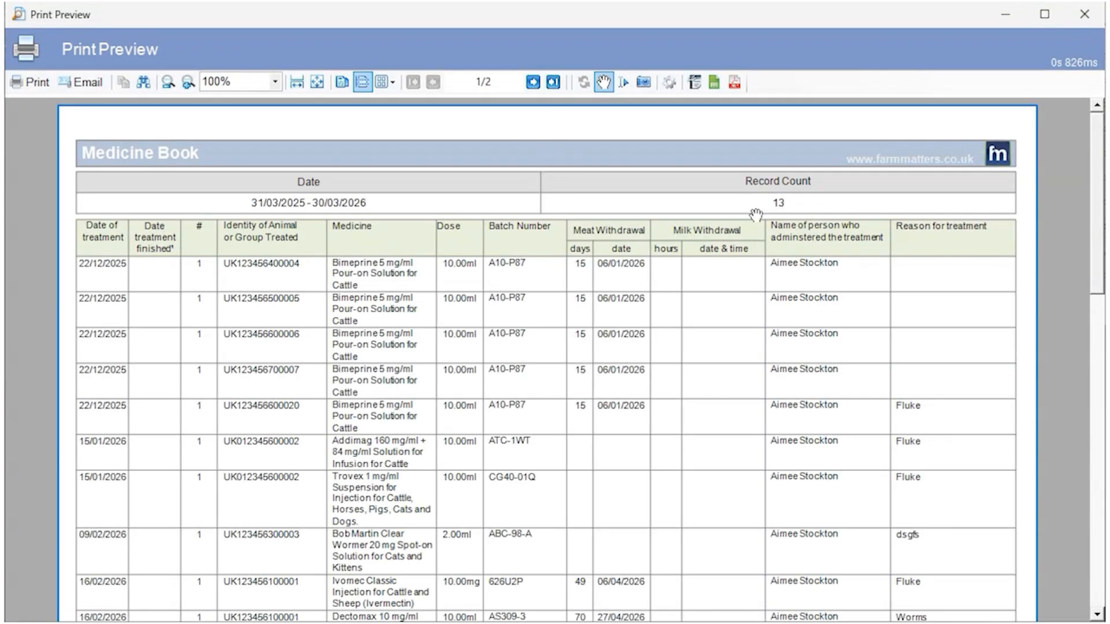
{"action": "mouse_move", "coordinate": [1101, 230]}
{"action": "left_mouse_down"}
{"action": "mouse_move", "coordinate": [1100, 433]}
{"action": "mouse_move", "coordinate": [1099, 228]}
{"action": "left_mouse_up"}
{"action": "left_click_drag", "start_coordinate": [1100, 269], "coordinate": [1096, 434]}
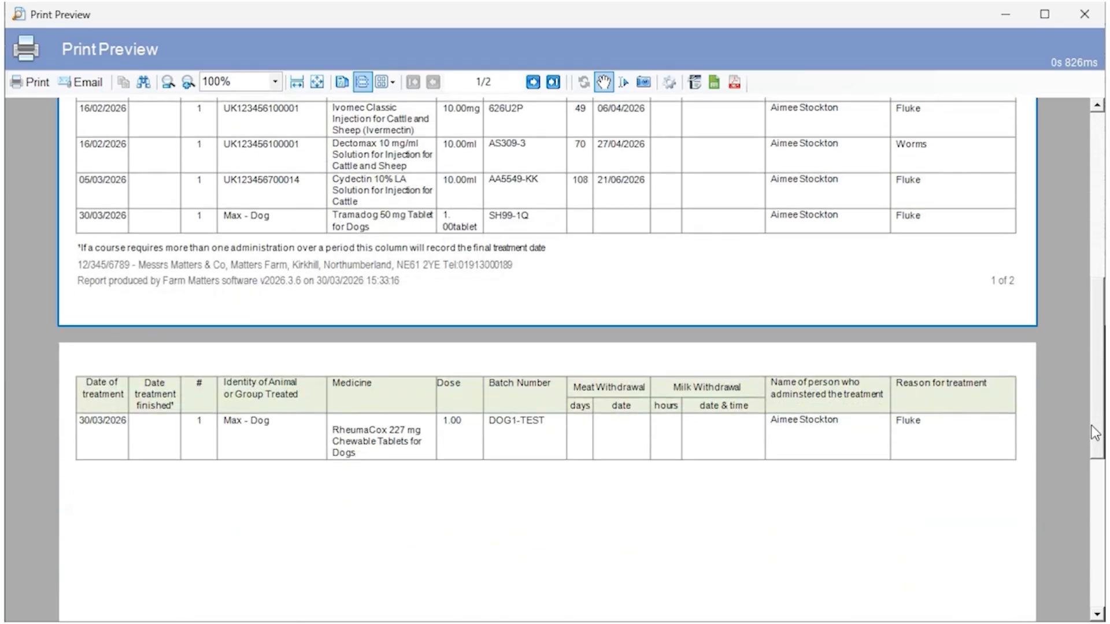
{"action": "left_click_drag", "start_coordinate": [1094, 432], "coordinate": [1096, 439]}
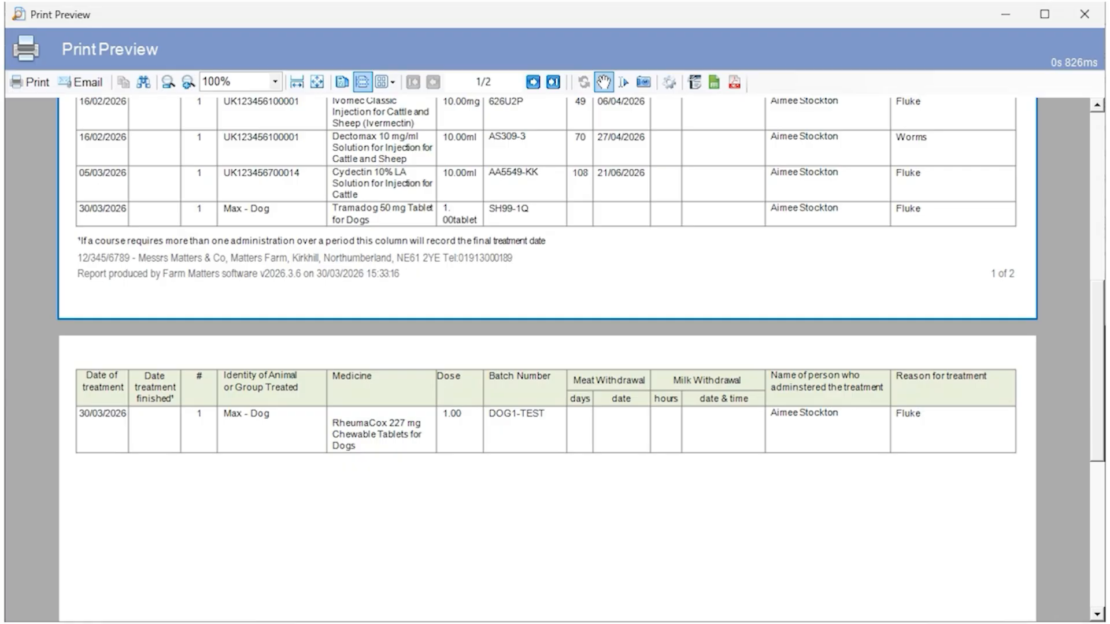
{"action": "left_click", "coordinate": [1085, 14]}
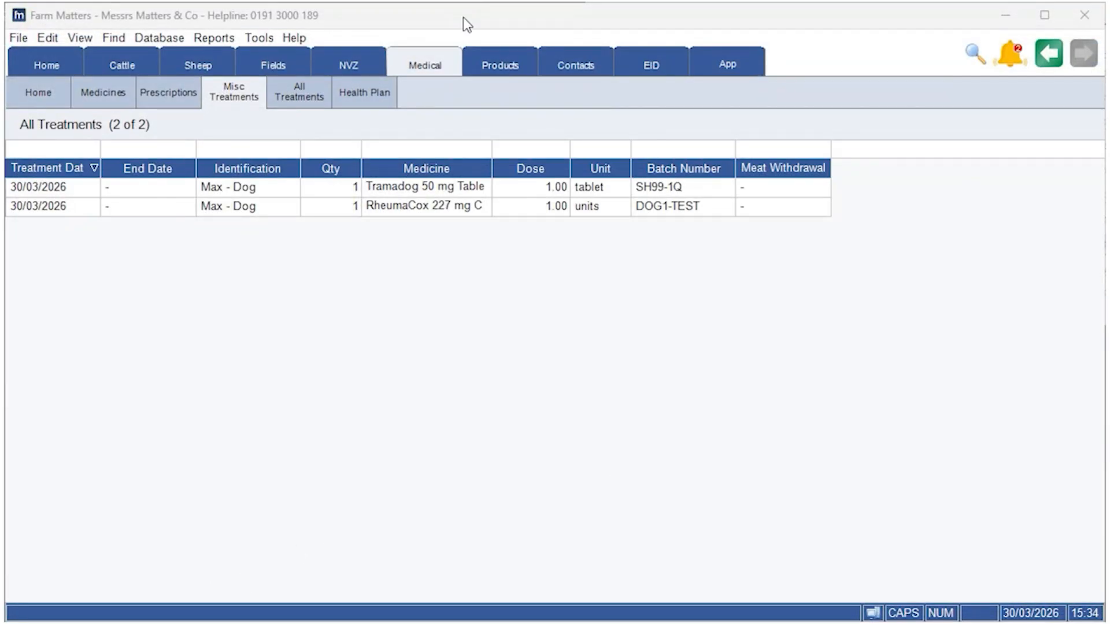